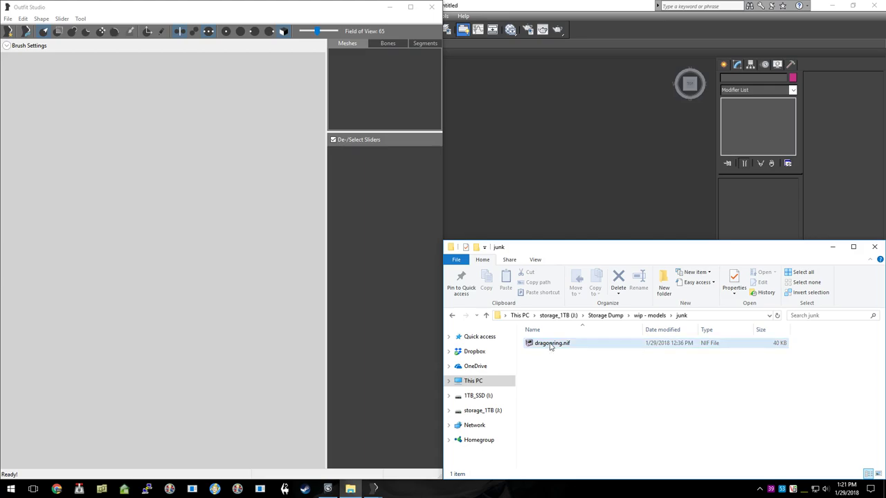
# Step: Open dragonring.nif and raise the Scene Root NiNode's Num Children to 59
pyautogui.doubleClick(551, 344)
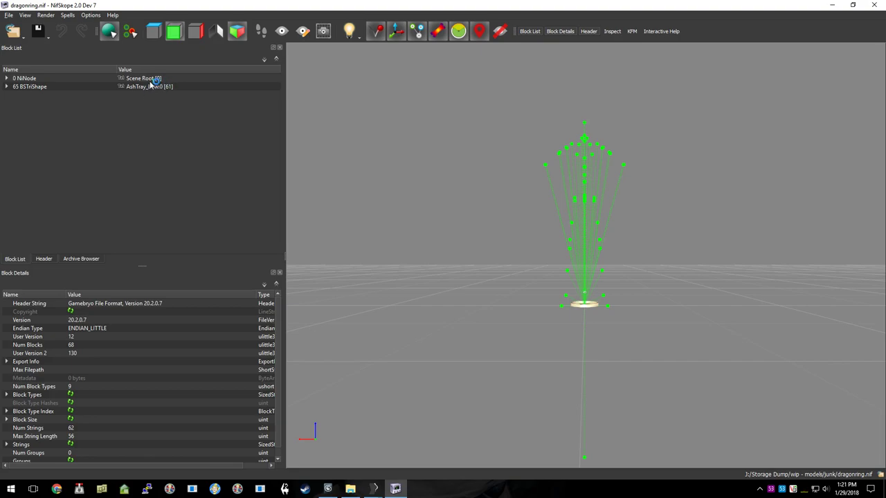
pyautogui.click(27, 78)
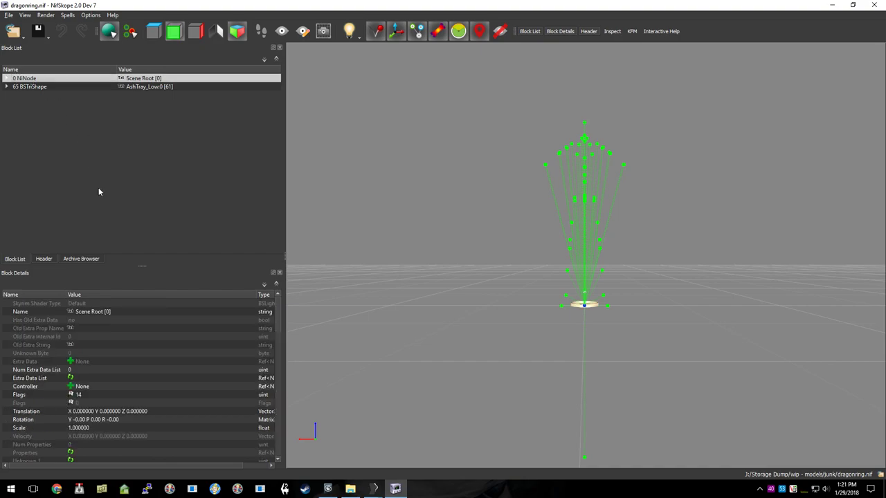
pyautogui.scroll(-10, 112, 377)
pyautogui.scroll(3, 72, 336)
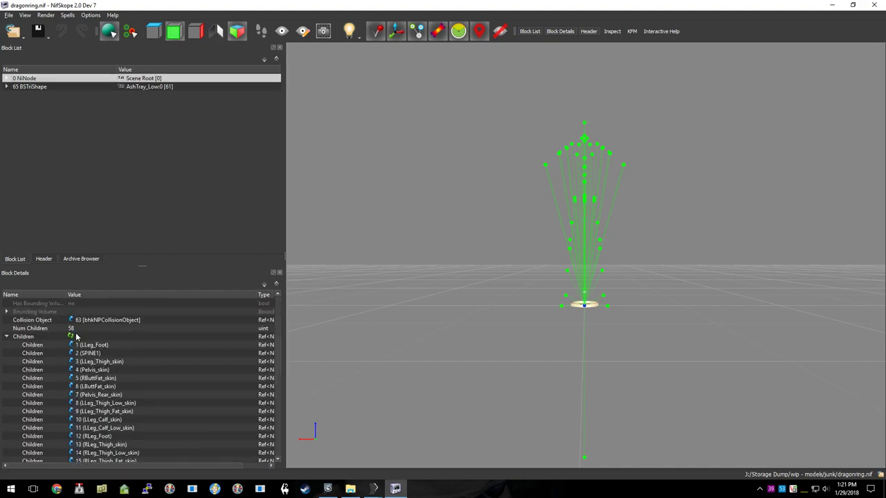
pyautogui.click(70, 329)
pyautogui.doubleClick(70, 328)
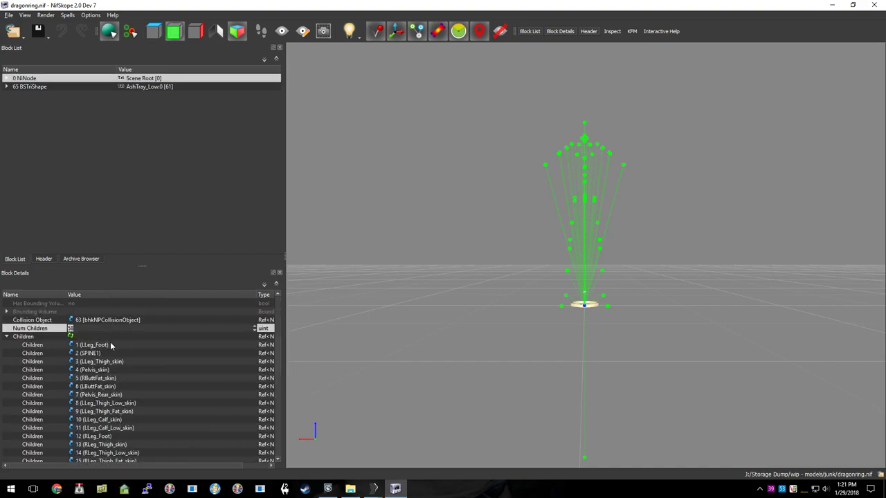
pyautogui.write('49')
pyautogui.press('Home')
pyautogui.press('Delete')
pyautogui.write('5')
pyautogui.press('Return')
# Step: Set the new Children slot to block 65, the AshTray_Low:0 shape
pyautogui.scroll(-4, 115, 367)
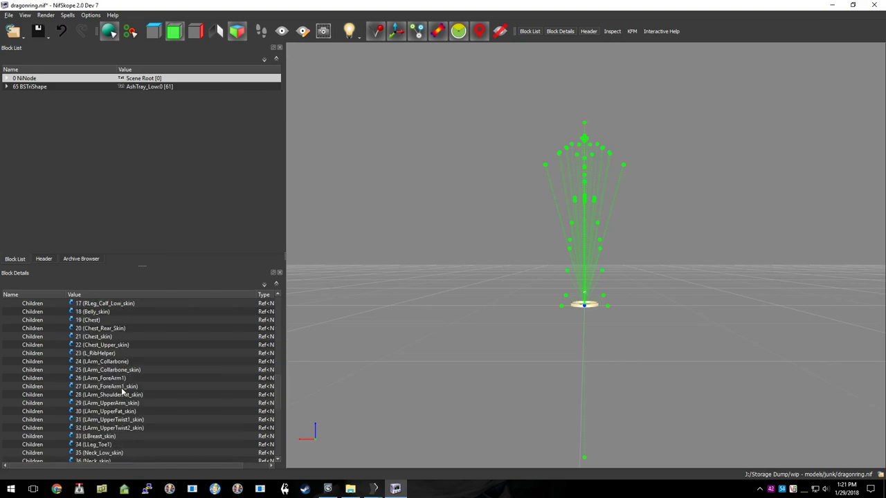
pyautogui.scroll(4, 80, 346)
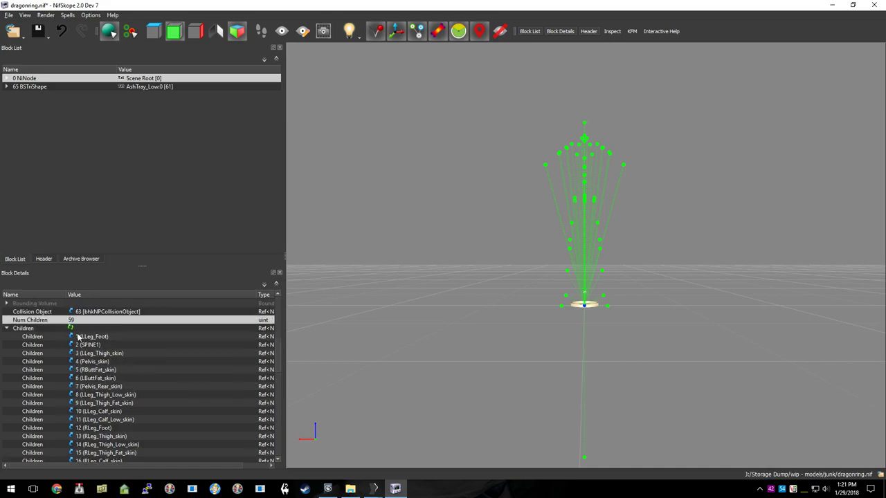
pyautogui.scroll(-20, 97, 415)
pyautogui.doubleClick(87, 436)
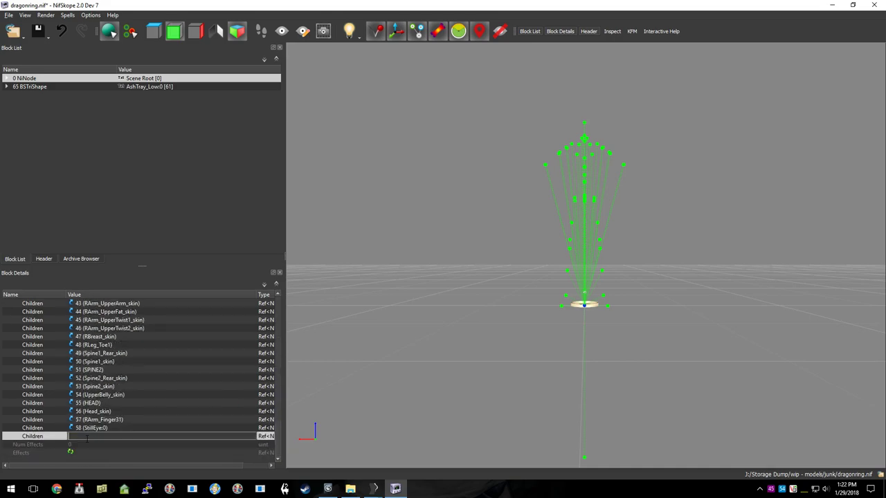
pyautogui.write('65')
pyautogui.press('Return')
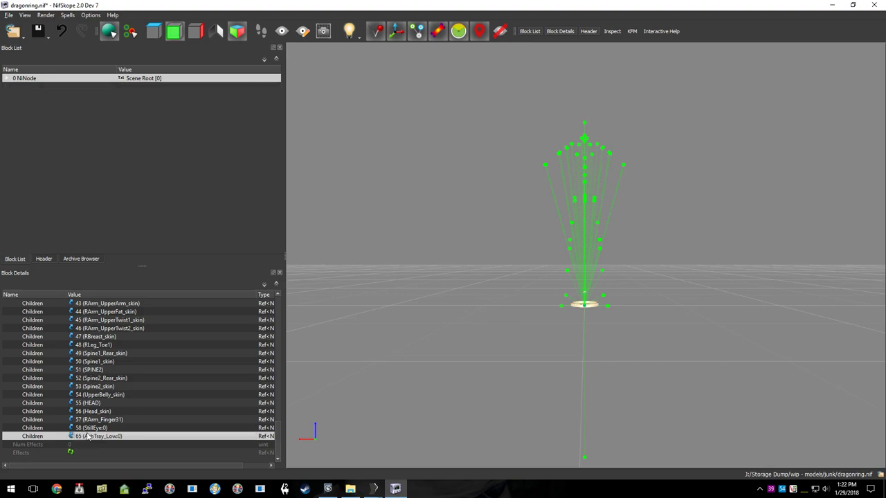
# Step: Save the file as dragonring_stage1.nif
pyautogui.click(43, 35)
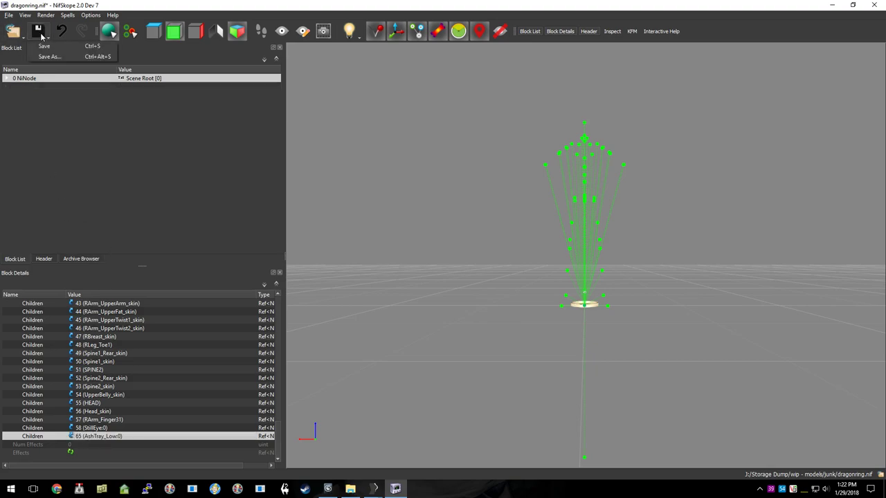
pyautogui.click(47, 56)
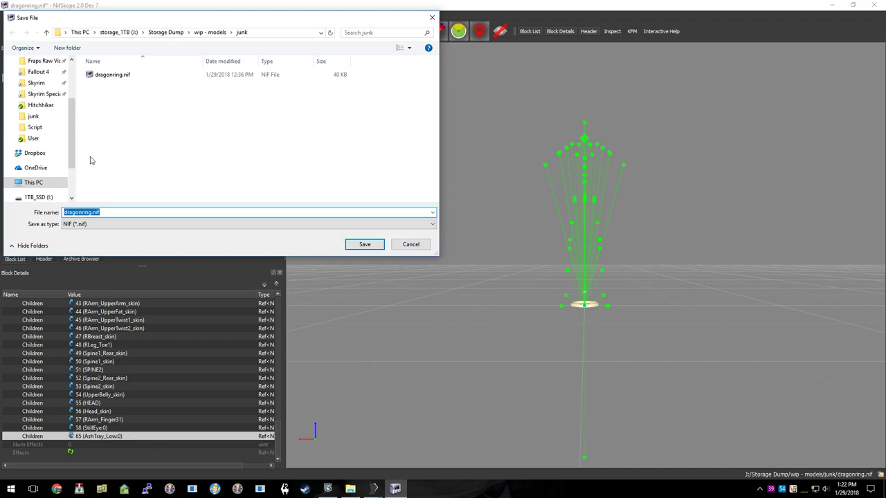
pyautogui.press('End')
pyautogui.press('Left')
pyautogui.press('Left')
pyautogui.write('_stage1')
pyautogui.press('Return')
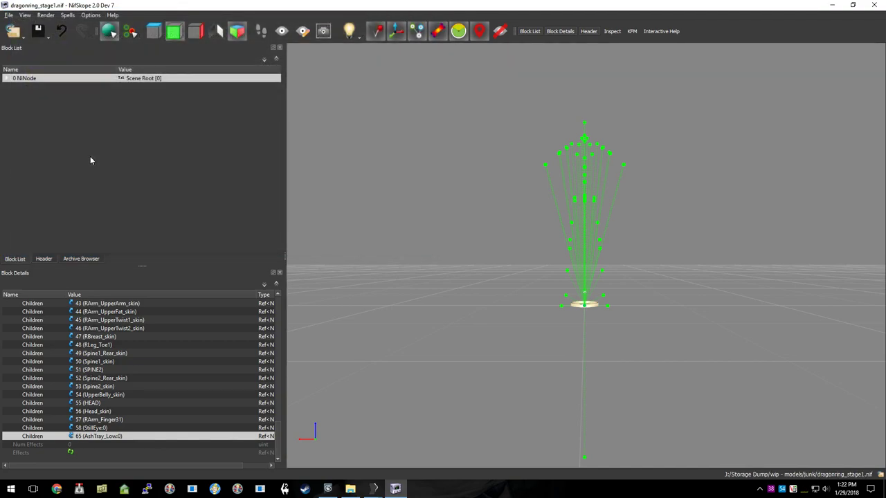
# Step: Load dragonring_stage1.nif into Outfit Studio and orbit to view the ring
pyautogui.click(396, 489)
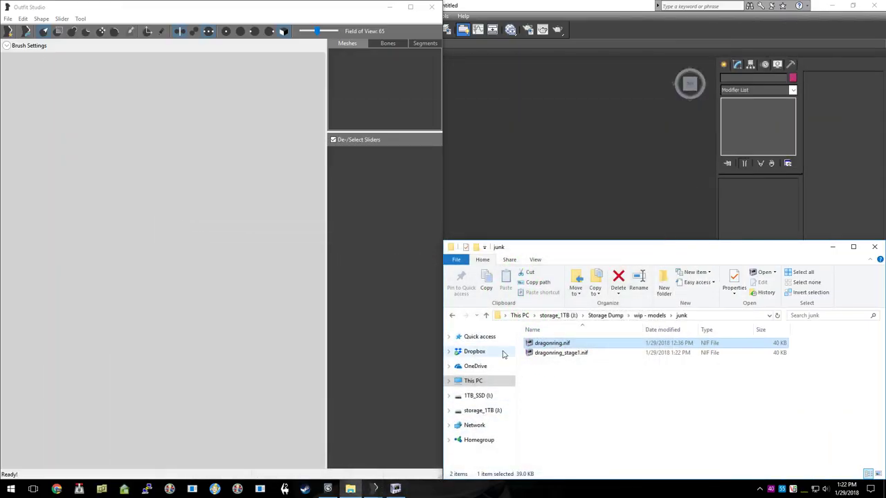
pyautogui.moveTo(560, 356); pyautogui.dragTo(192, 297)
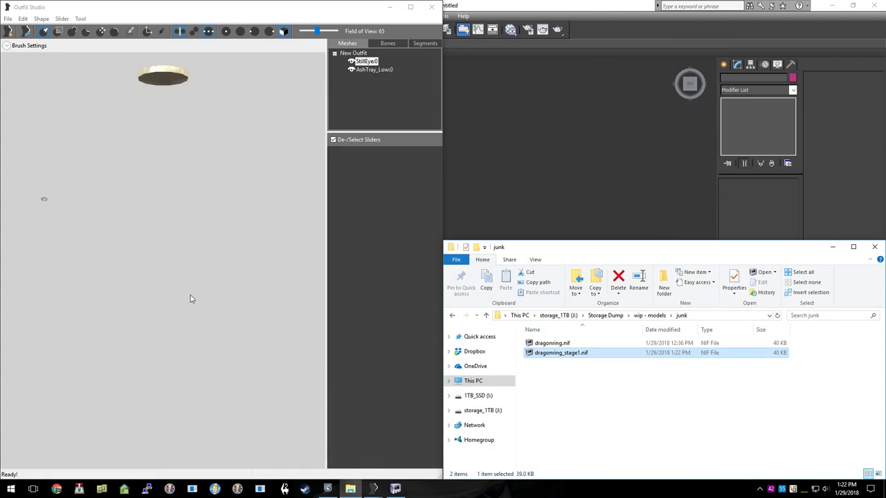
pyautogui.click(45, 202)
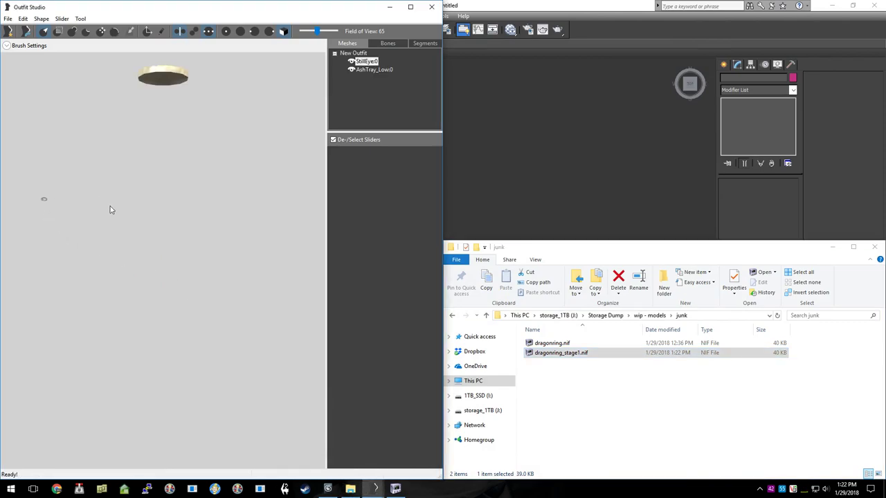
pyautogui.moveTo(72, 210); pyautogui.dragTo(60, 246, button='right')
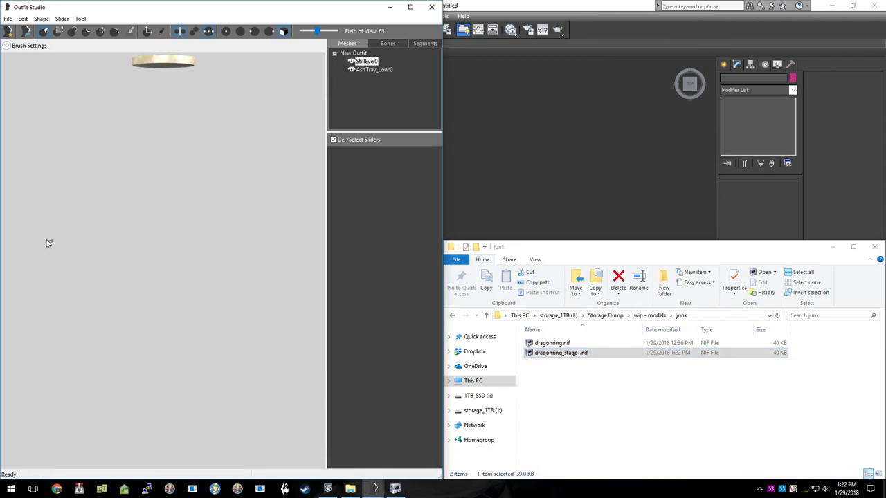
pyautogui.moveTo(133, 235); pyautogui.dragTo(120, 230, button='right')
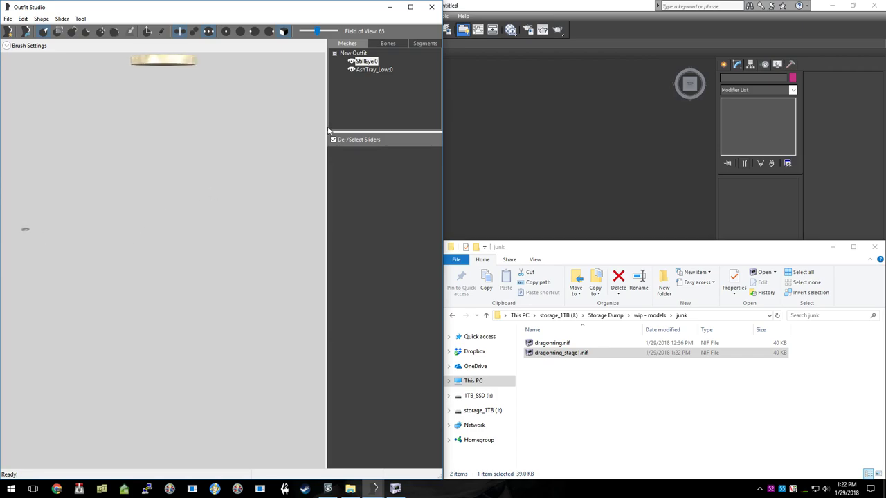
# Step: Export the StillEye:0 shape to OBJ as dragonring_stage1.obj in the junk folder
pyautogui.rightClick(367, 61)
pyautogui.moveTo(422, 63)
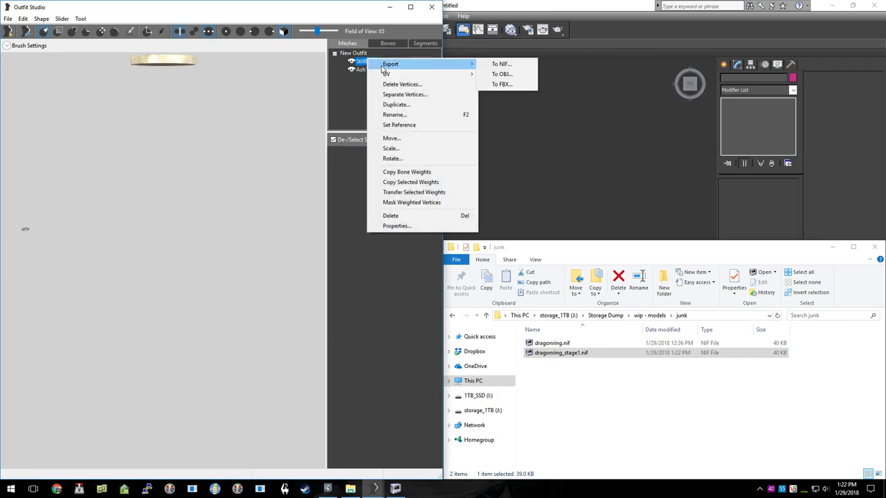
pyautogui.click(505, 75)
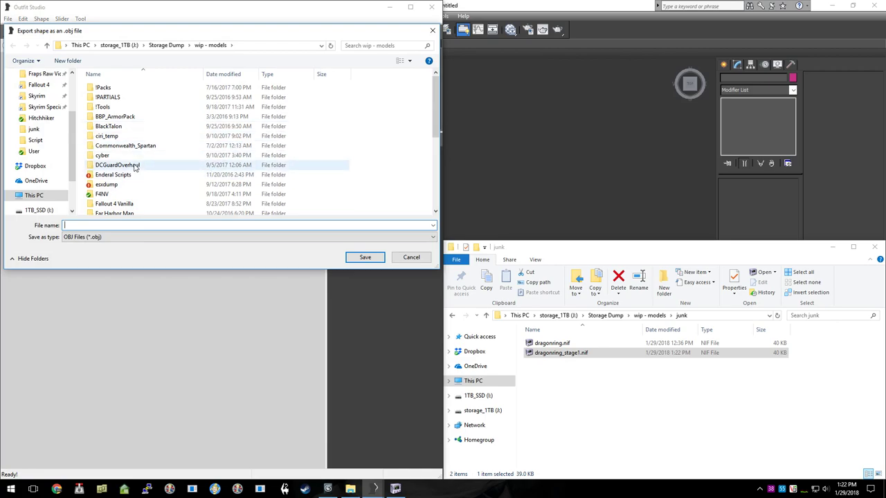
pyautogui.scroll(-5, 136, 168)
pyautogui.doubleClick(117, 109)
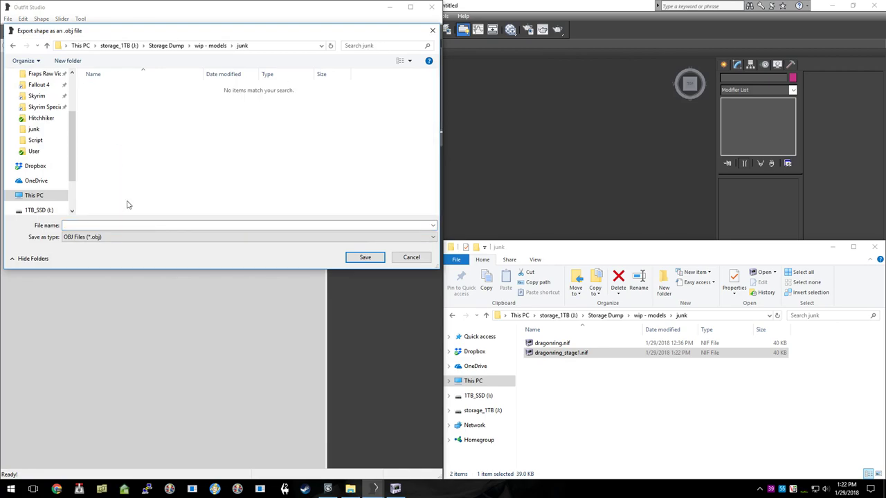
pyautogui.click(124, 224)
pyautogui.write('dr')
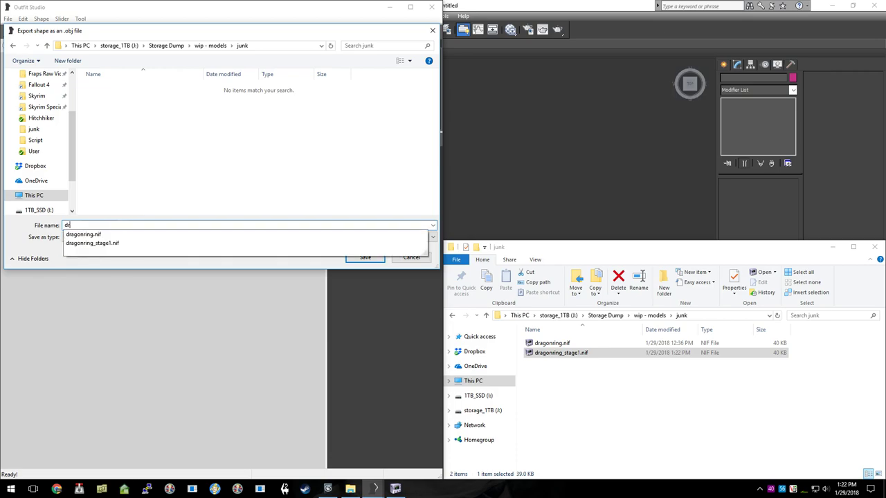
pyautogui.write('agonring_stage1')
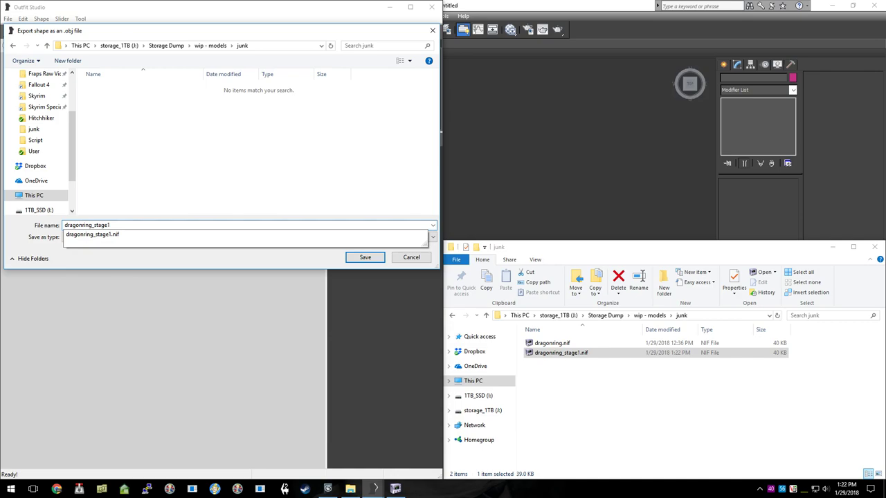
pyautogui.write('.obj')
pyautogui.press('Return')
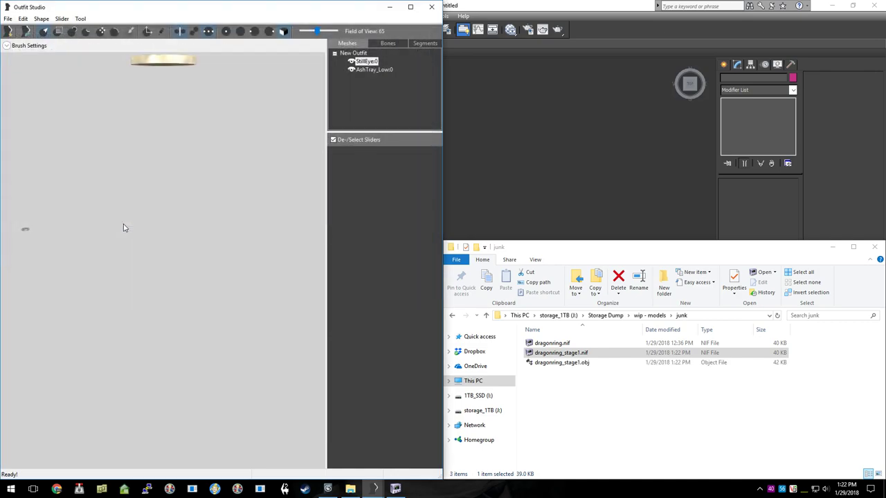
# Step: Import dragonring_stage1.obj into 3ds Max
pyautogui.click(585, 414)
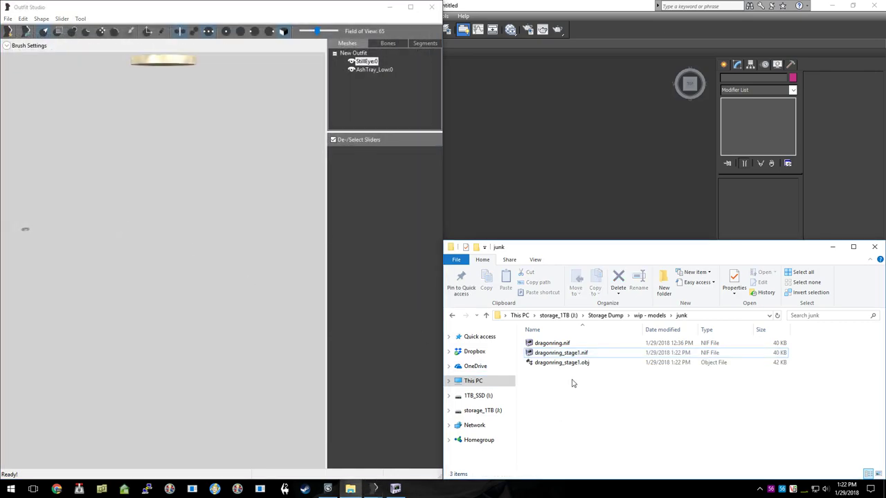
pyautogui.moveTo(564, 368); pyautogui.dragTo(541, 177)
pyautogui.click(526, 4)
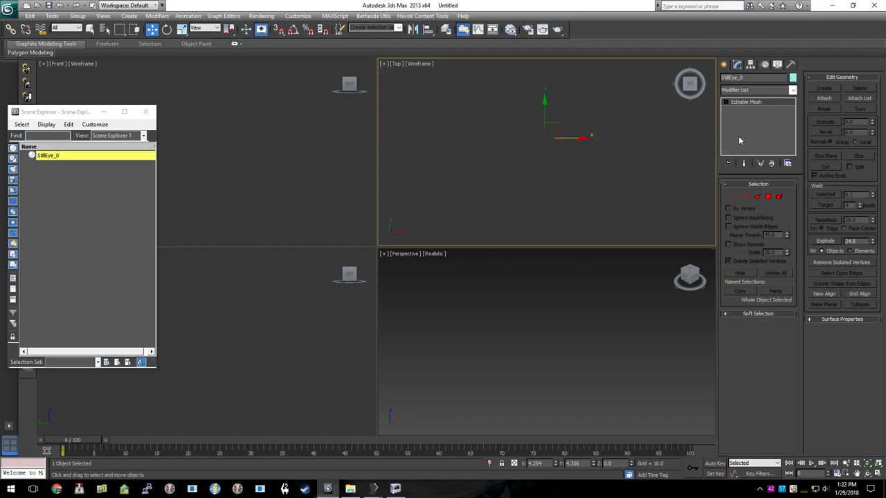
# Step: Centre the ring's pivot on the object using Affect Pivot Only
pyautogui.click(750, 64)
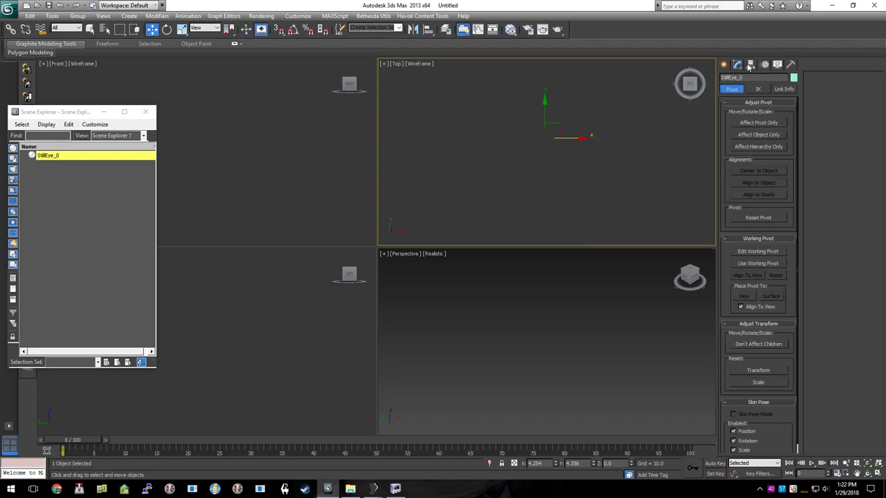
pyautogui.click(748, 124)
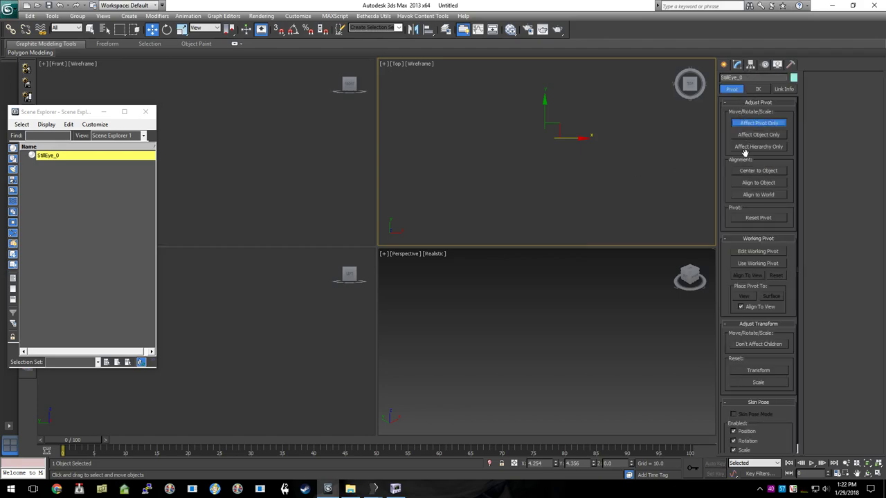
pyautogui.click(748, 174)
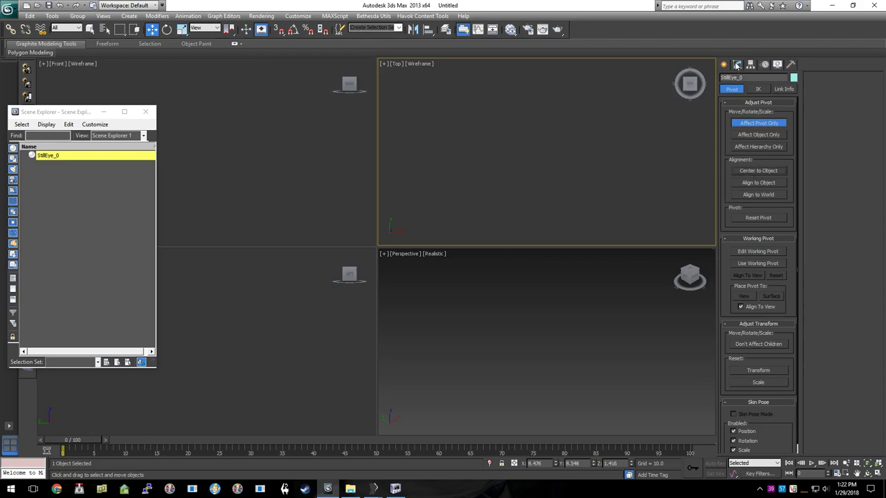
pyautogui.click(742, 125)
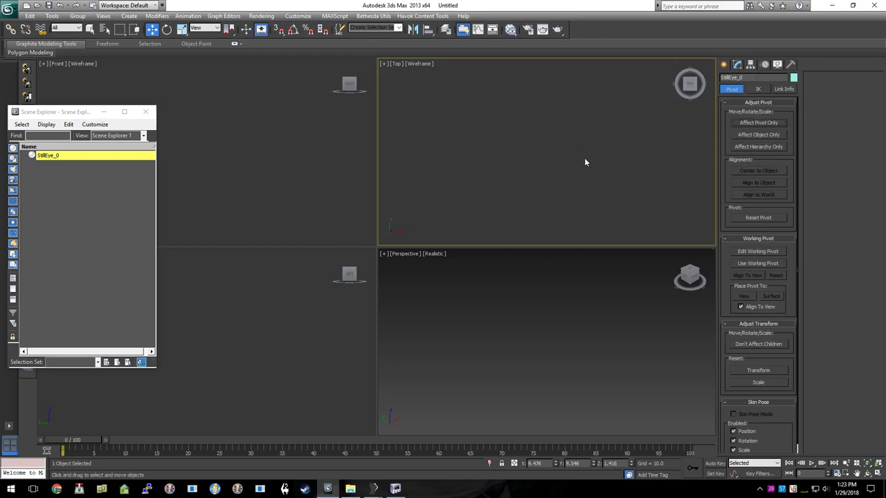
# Step: Move the ring to the world origin 0,0,0 and frame it in the Top and Front views
pyautogui.scroll(-3, 541, 200)
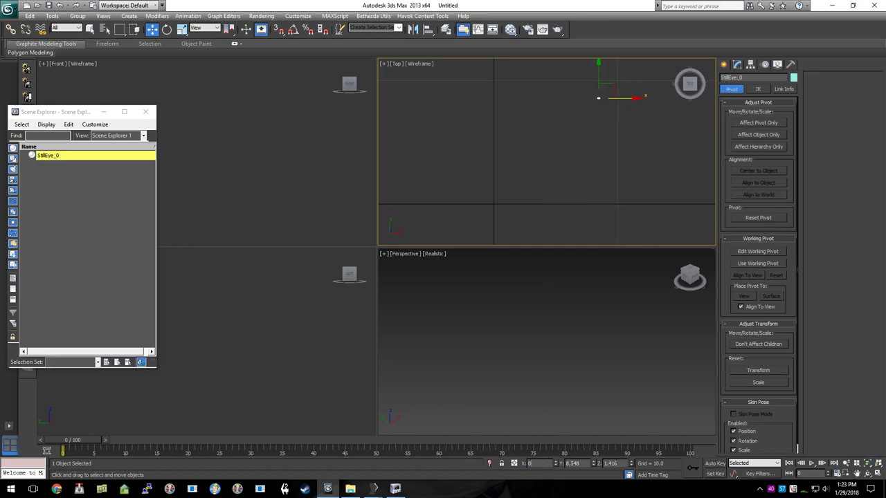
pyautogui.press('Tab')
pyautogui.write('0')
pyautogui.press('Tab')
pyautogui.moveTo(518, 232); pyautogui.dragTo(512, 184, button='middle')
pyautogui.middleClick(219, 202)
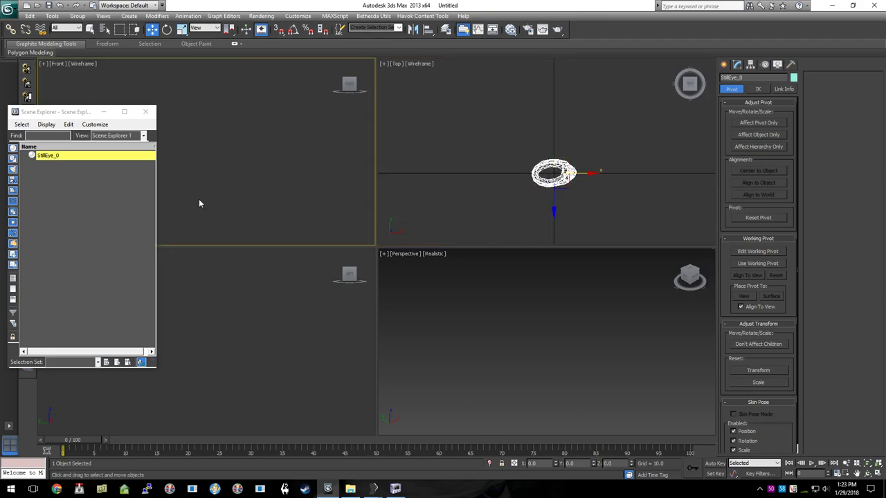
pyautogui.moveTo(70, 112); pyautogui.dragTo(223, 441)
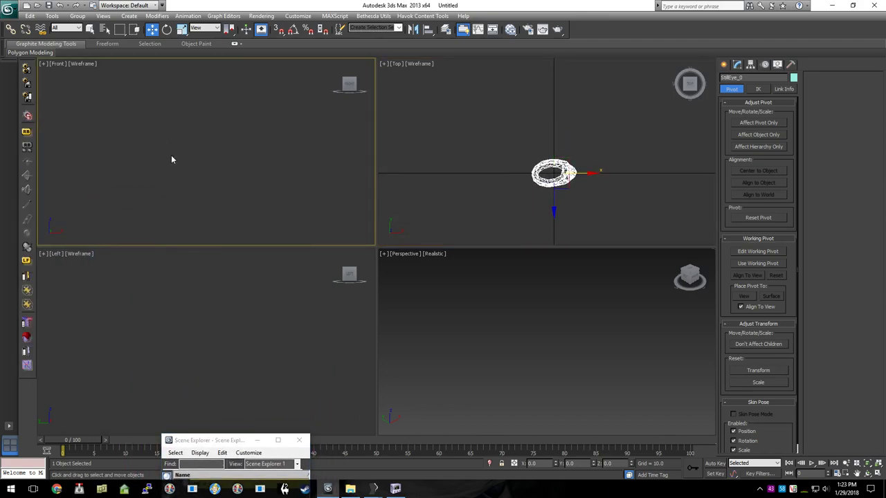
pyautogui.press('x')
pyautogui.scroll(-3, 186, 170)
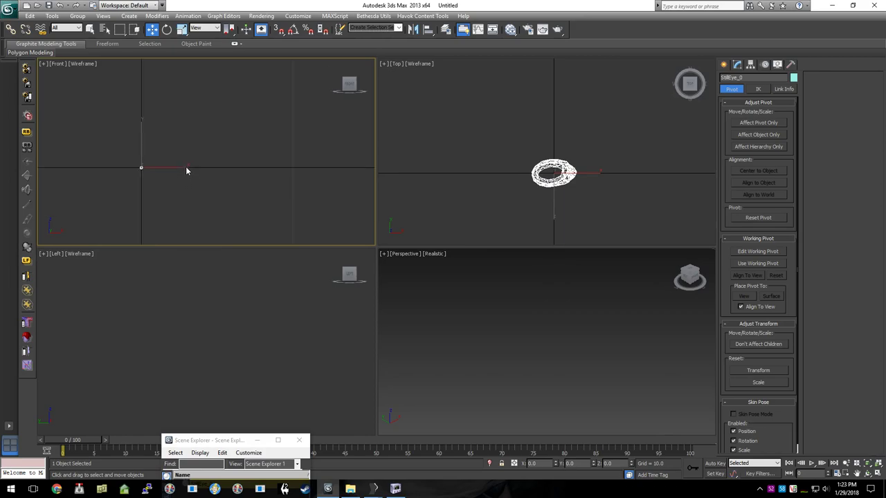
pyautogui.moveTo(162, 179); pyautogui.dragTo(225, 159, button='middle')
# Step: Export only the selected ring as dragonring_stage2.obj with the OBJ export options
pyautogui.scroll(3, 225, 159)
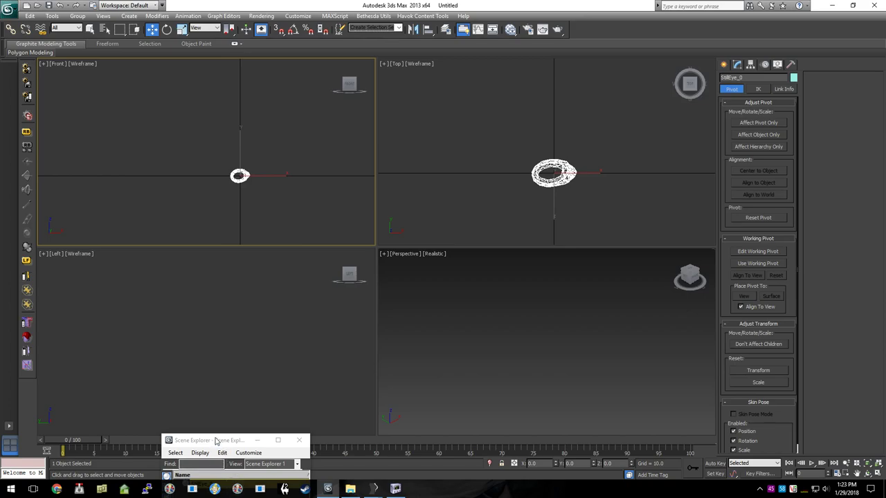
pyautogui.moveTo(216, 440); pyautogui.dragTo(79, 88)
pyautogui.click(9, 9)
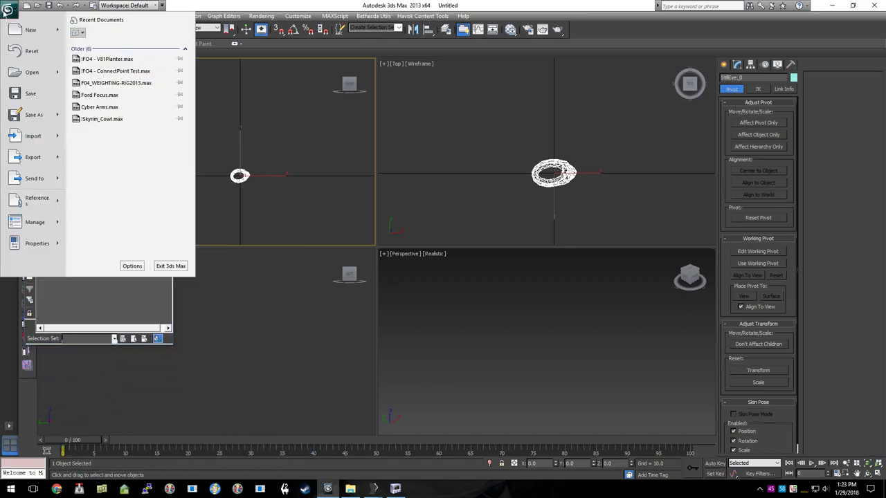
pyautogui.moveTo(61, 157)
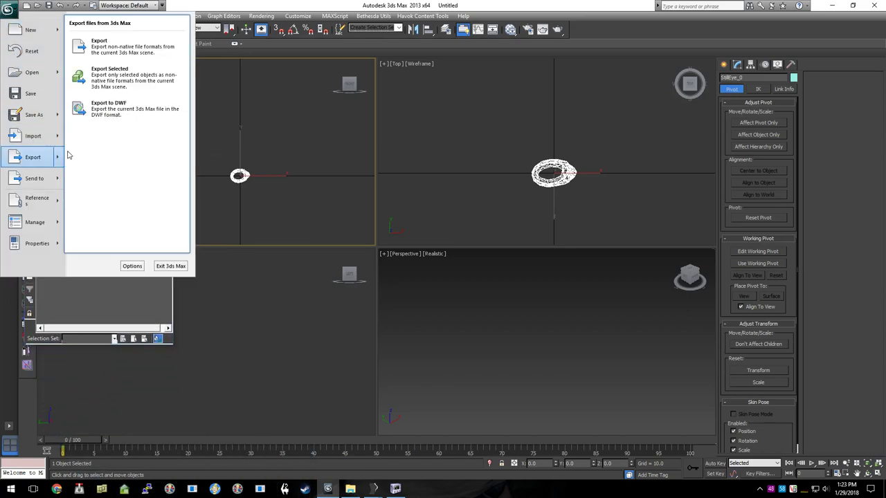
pyautogui.click(119, 85)
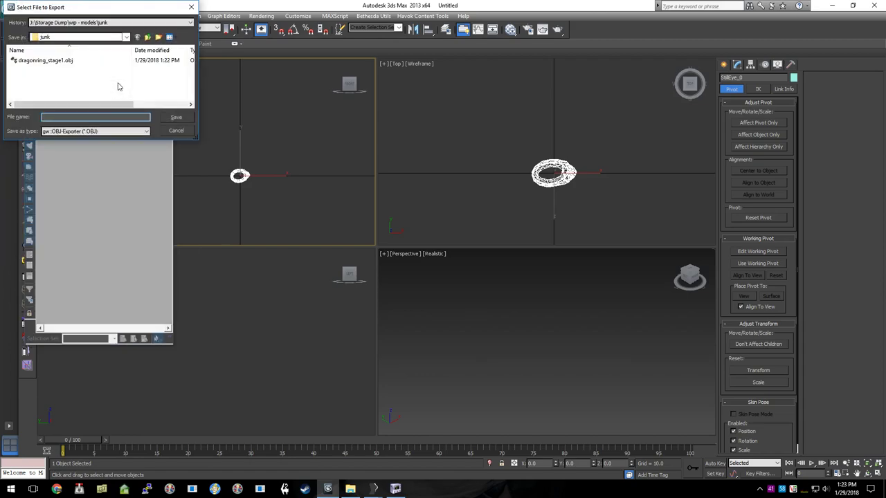
pyautogui.click(65, 115)
pyautogui.write('dra')
pyautogui.press('Down')
pyautogui.press('Down')
pyautogui.press('Down')
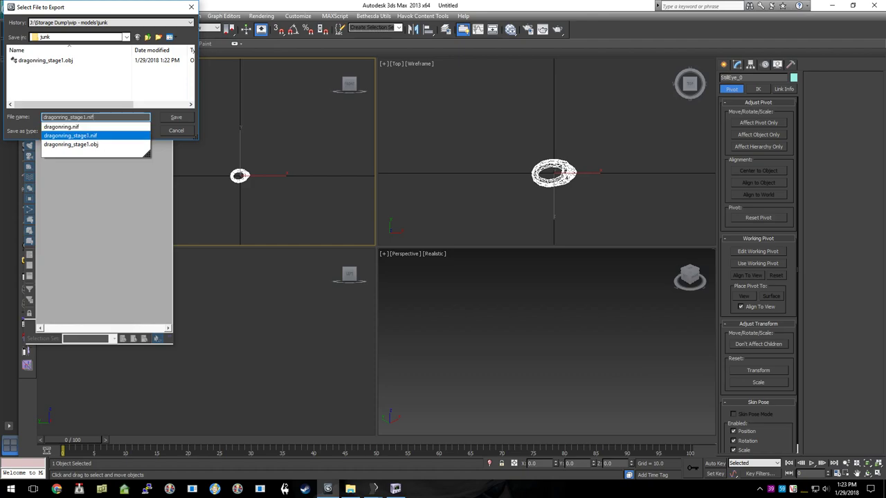
pyautogui.press('BackSpace')
pyautogui.write('2')
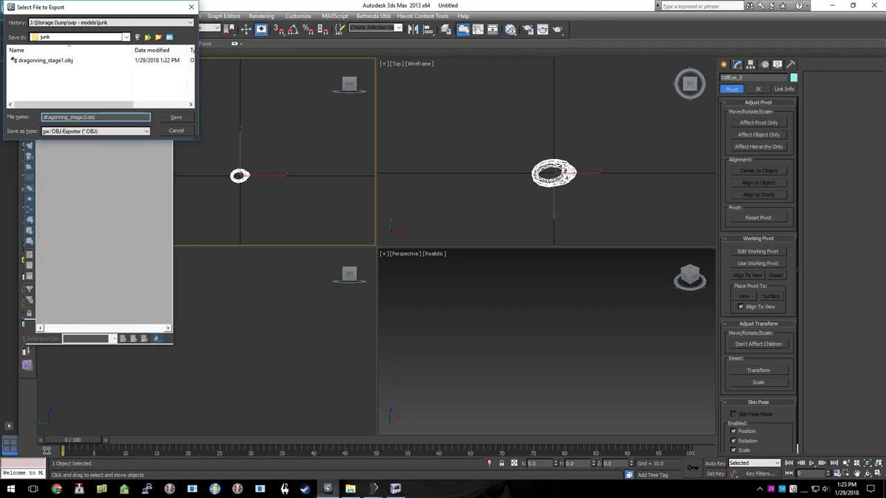
pyautogui.press('Return')
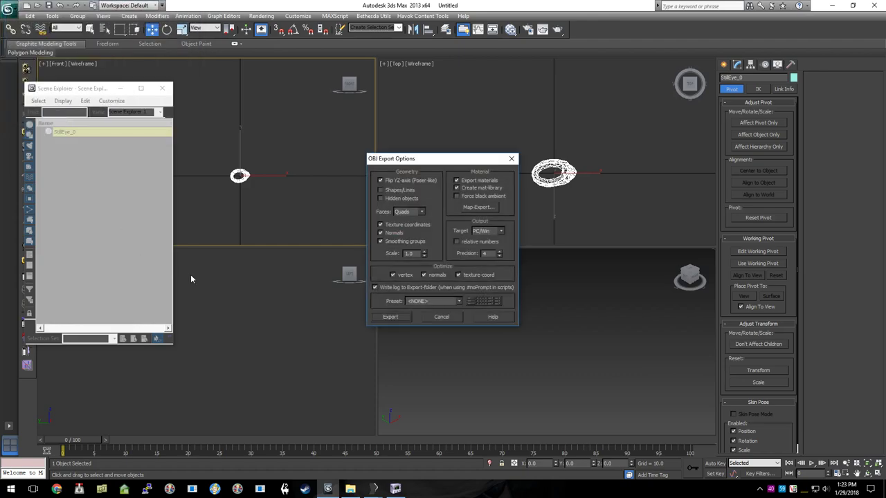
pyautogui.click(397, 317)
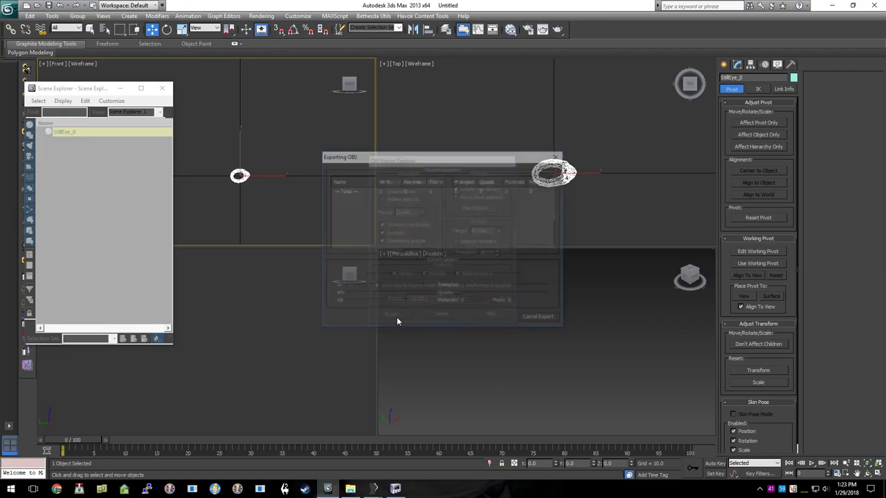
pyautogui.click(531, 318)
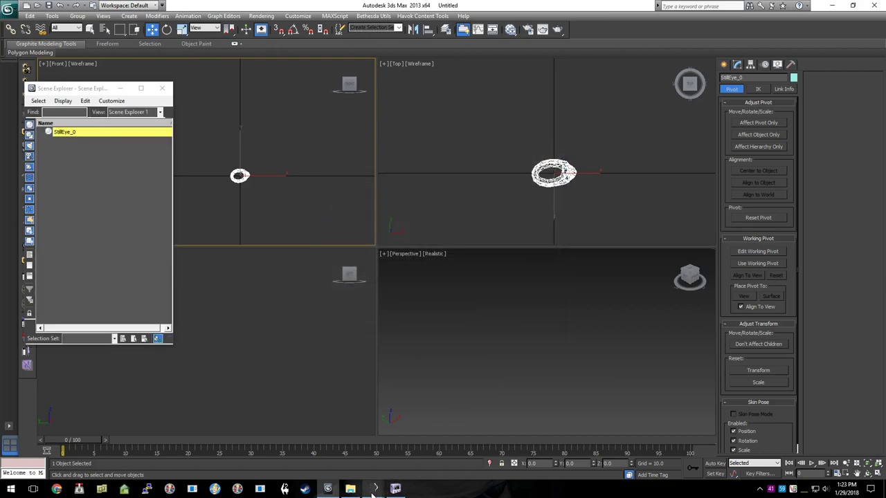
# Step: Rename the StillEye:0 mesh to Ring1
pyautogui.moveTo(374, 488)
pyautogui.click(403, 450)
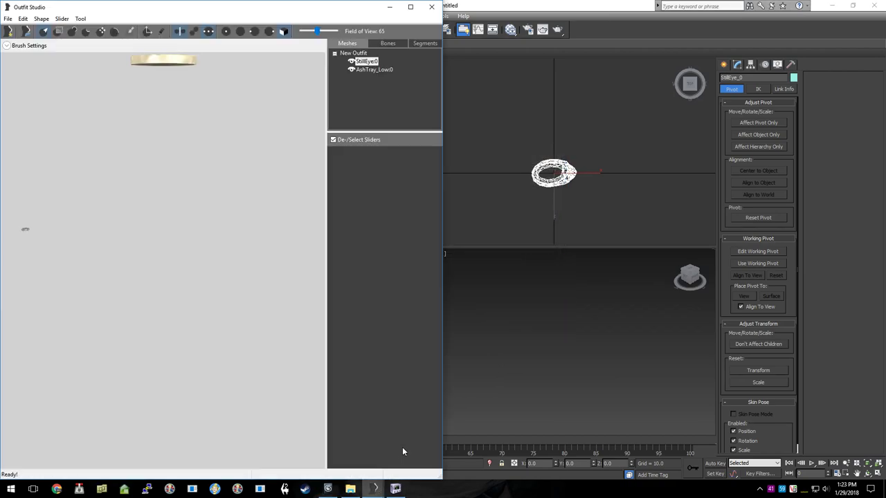
pyautogui.click(378, 96)
pyautogui.press('F2')
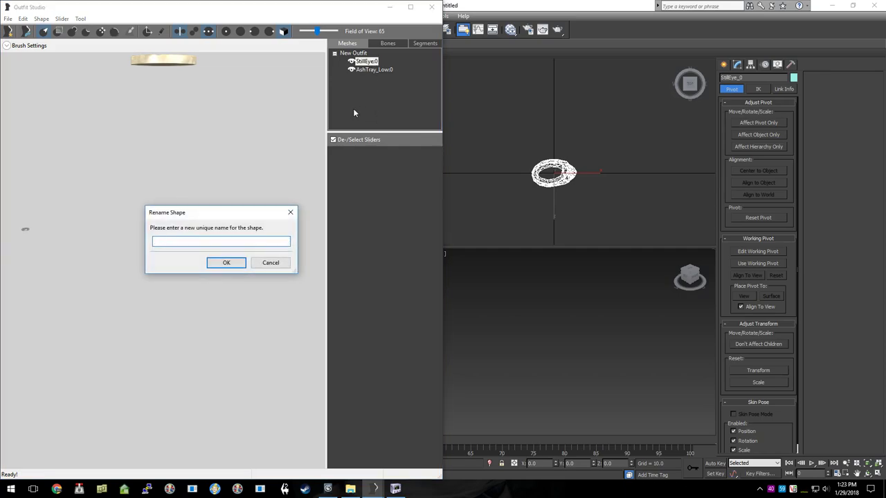
pyautogui.write('Ring1')
pyautogui.press('Return')
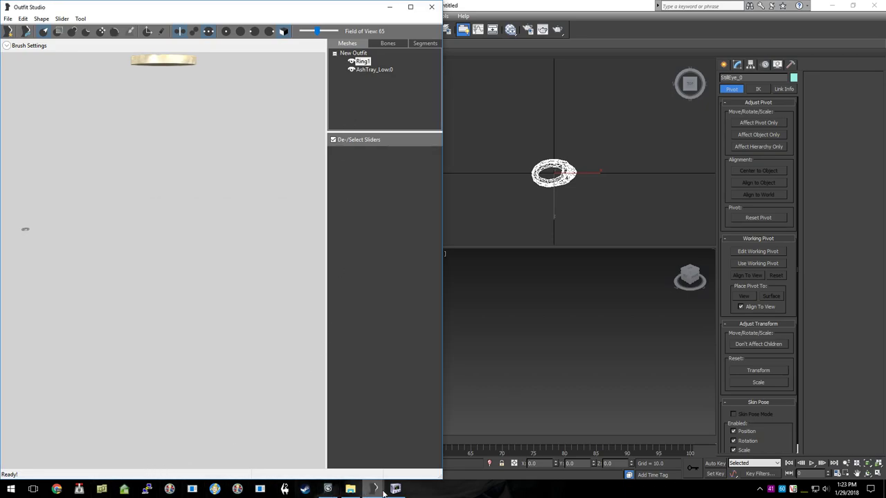
# Step: Import dragonring_stage2.obj as a new mesh named StillEye_0
pyautogui.click(350, 489)
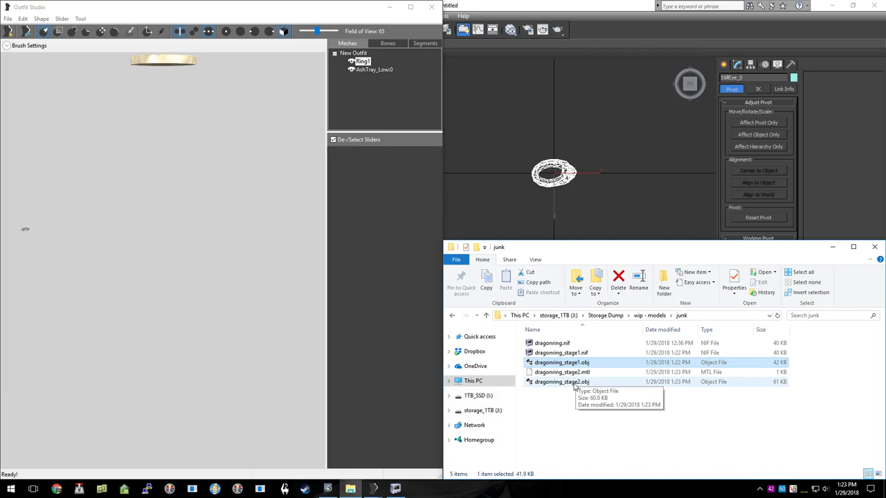
pyautogui.moveTo(575, 382); pyautogui.dragTo(205, 236)
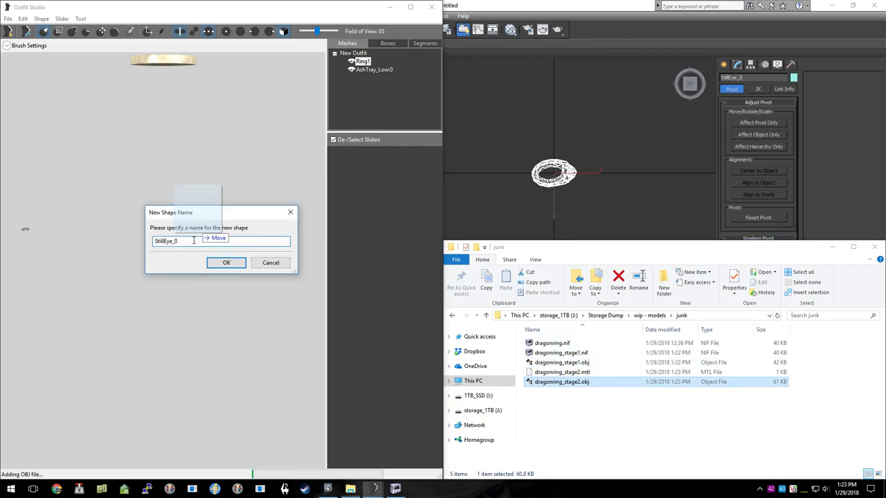
pyautogui.click(175, 241)
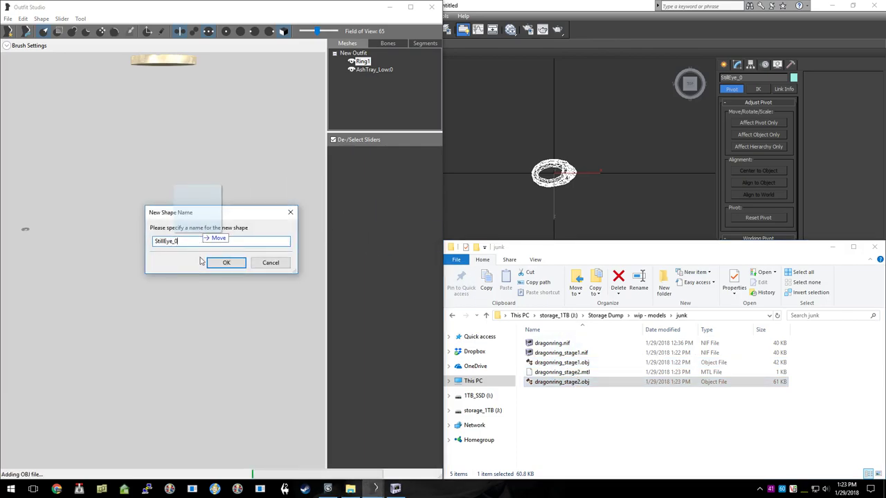
pyautogui.click(225, 263)
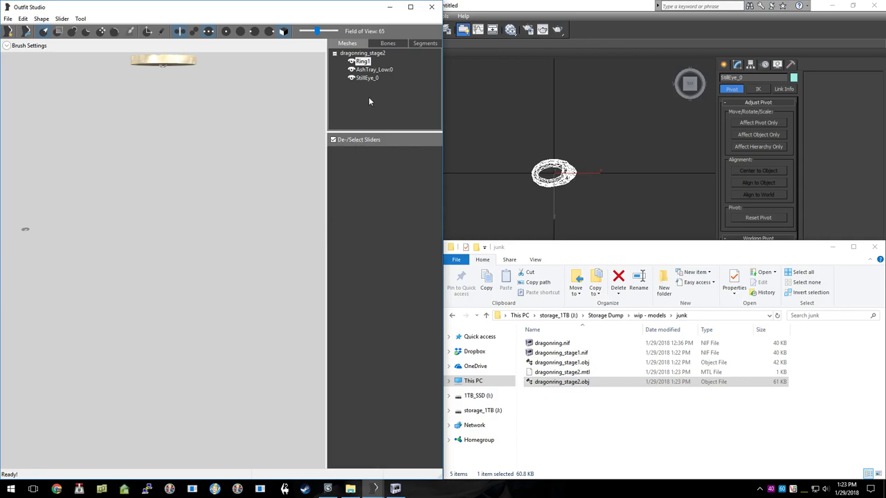
# Step: Drag StillEye_0 up along the Y axis so it sits above Ring1
pyautogui.moveTo(211, 125); pyautogui.dragTo(198, 150, button='middle')
pyautogui.scroll(3, 187, 180)
pyautogui.moveTo(181, 208); pyautogui.dragTo(178, 222, button='right')
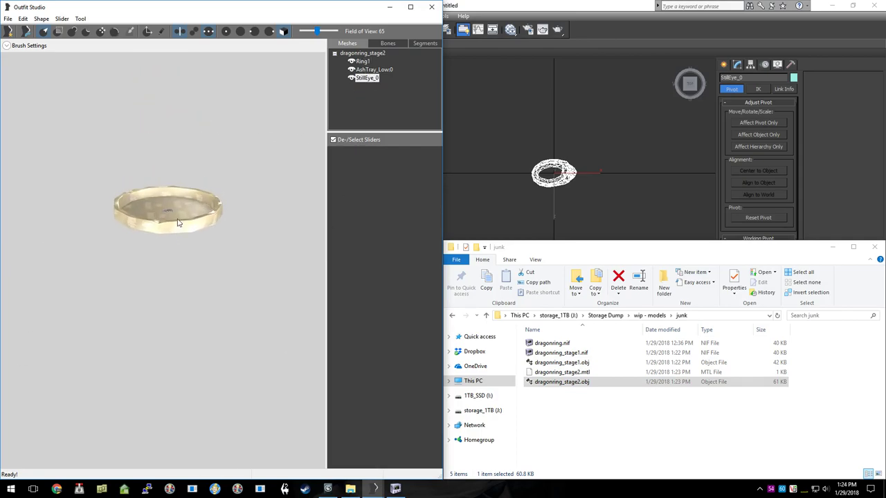
pyautogui.moveTo(229, 267); pyautogui.dragTo(223, 256, button='right')
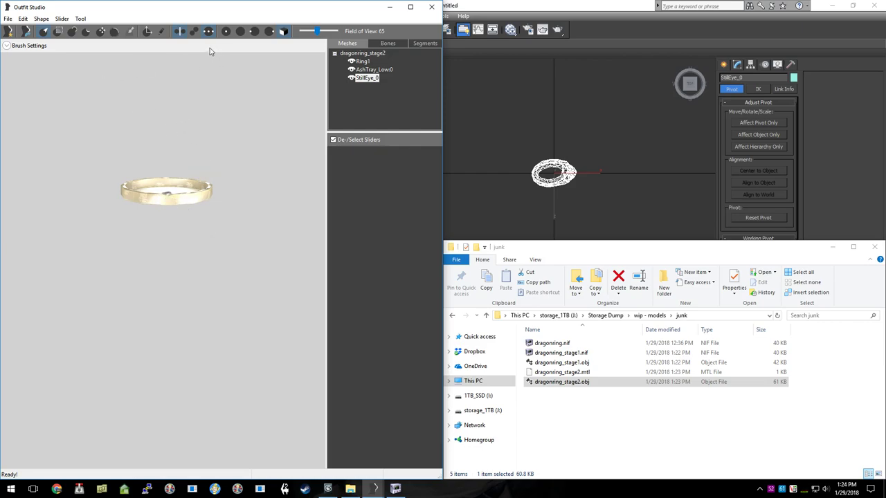
pyautogui.click(148, 31)
pyautogui.moveTo(165, 166); pyautogui.dragTo(175, 112)
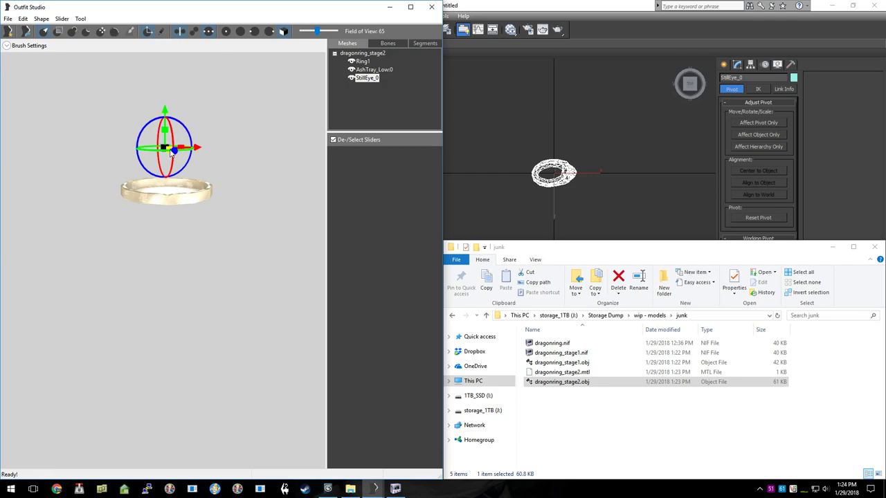
# Step: Attempt a NIF export and decline saving with unweighted vertices
pyautogui.click(147, 31)
pyautogui.click(8, 18)
pyautogui.moveTo(82, 120)
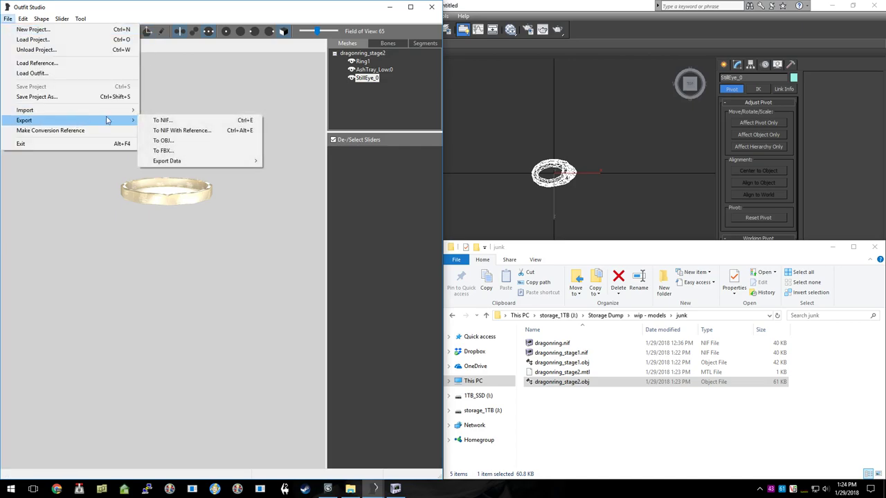
pyautogui.click(185, 120)
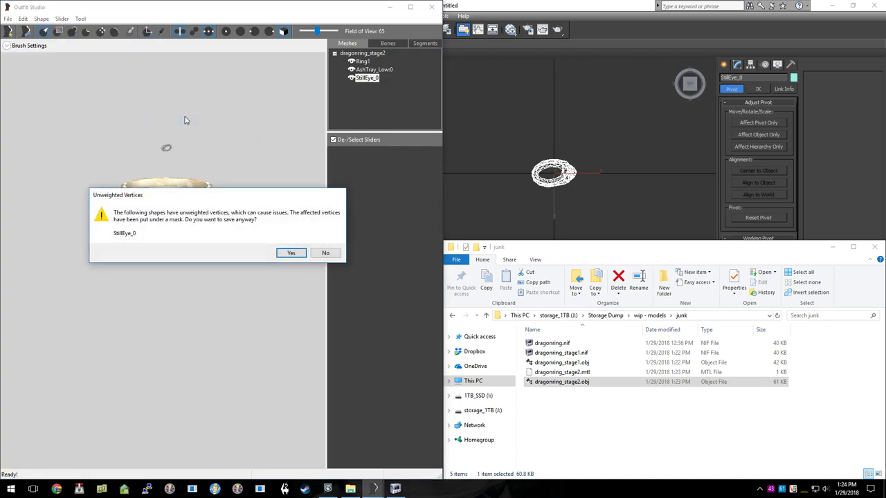
pyautogui.click(324, 252)
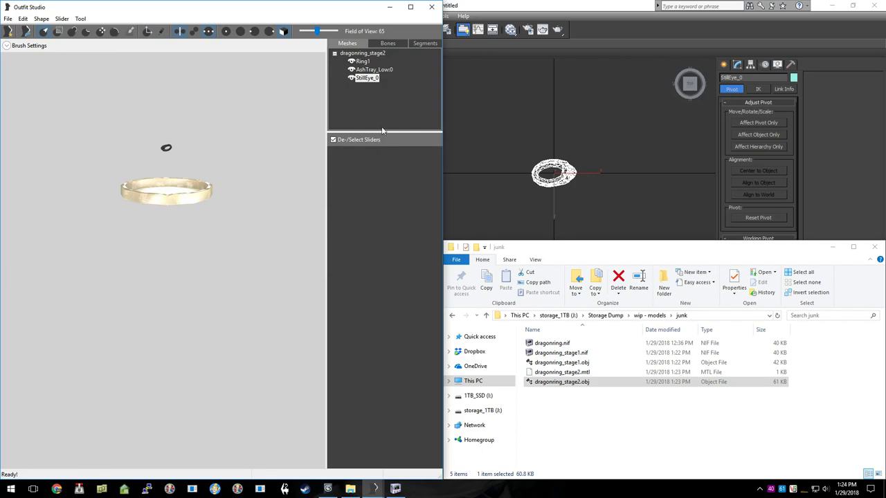
# Step: Untick Sub Index and Skinned in StillEye_0's Geometry settings
pyautogui.doubleClick(365, 78)
pyautogui.click(118, 162)
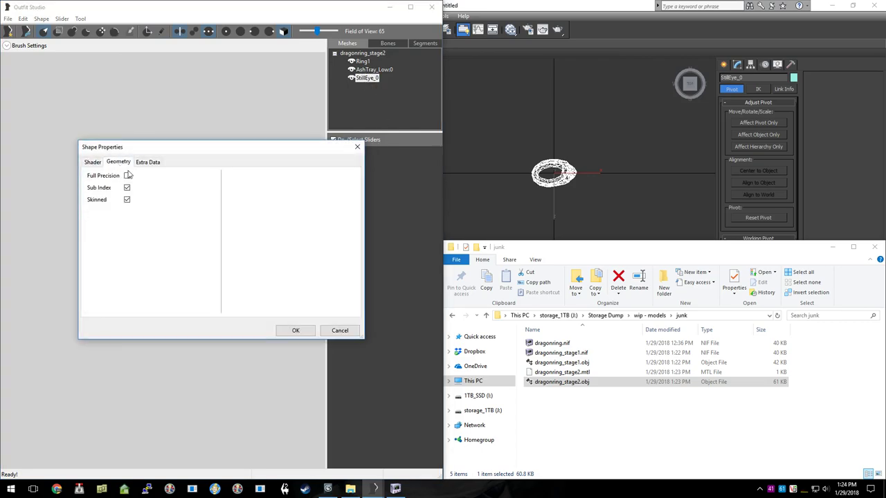
pyautogui.click(128, 188)
pyautogui.click(128, 200)
pyautogui.click(296, 331)
# Step: Review Ring1's geometry properties and close them with OK
pyautogui.doubleClick(364, 63)
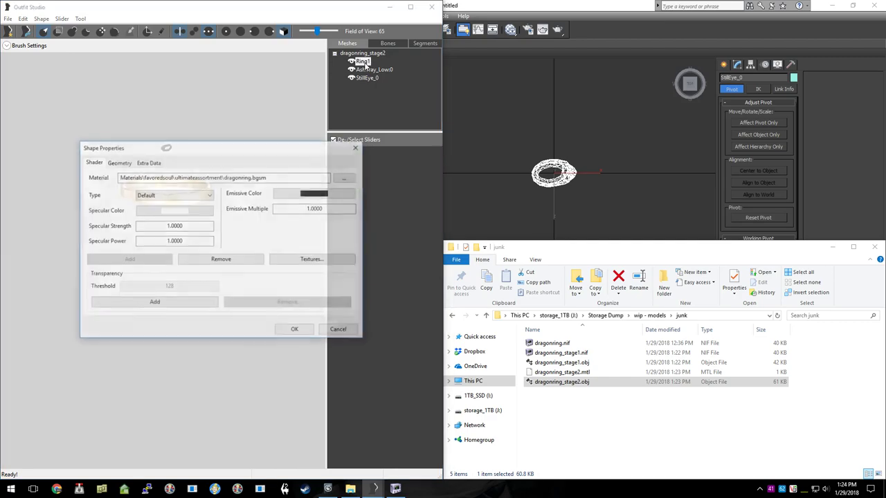
pyautogui.click(124, 164)
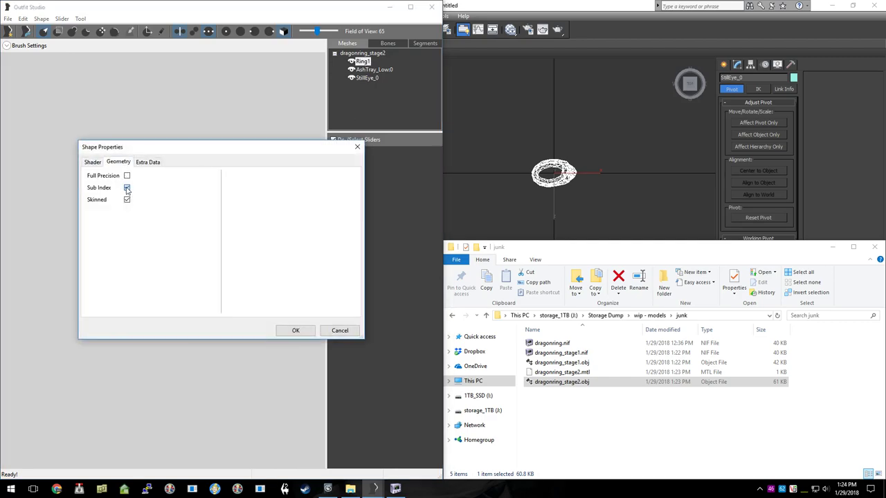
pyautogui.click(293, 330)
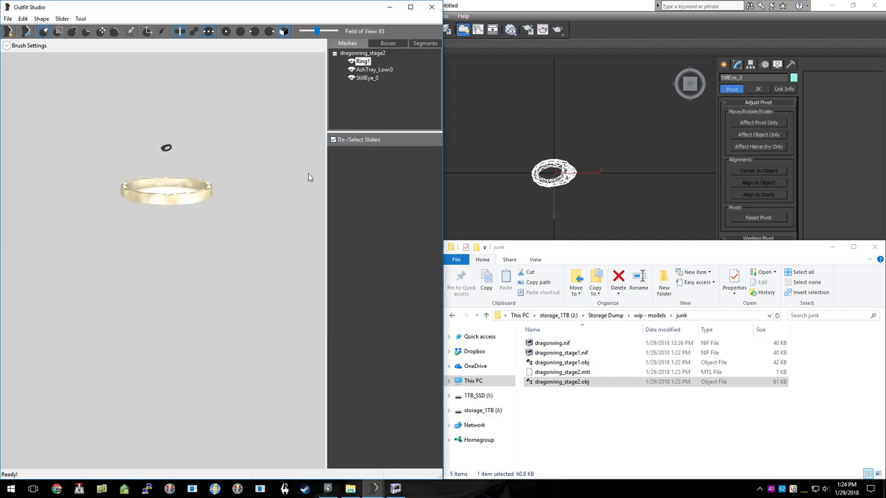
# Step: Export the project to NIF with the file name dragonring_stage3
pyautogui.click(8, 19)
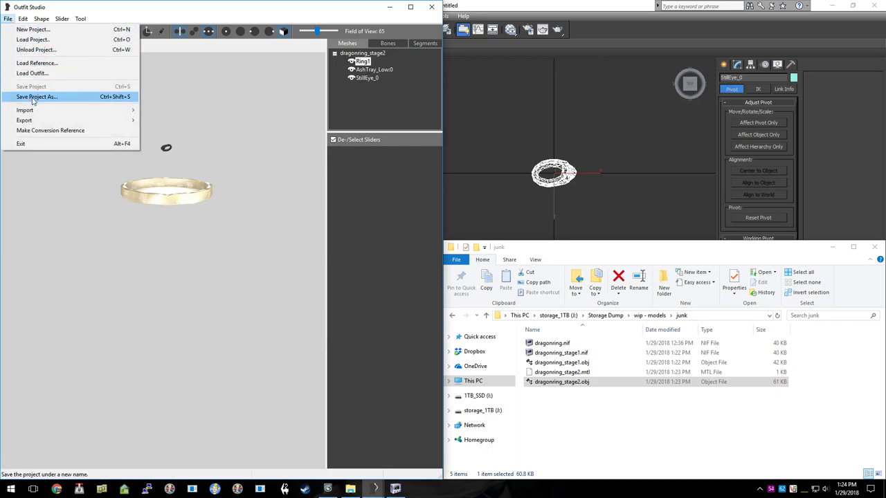
pyautogui.moveTo(41, 120)
pyautogui.click(165, 126)
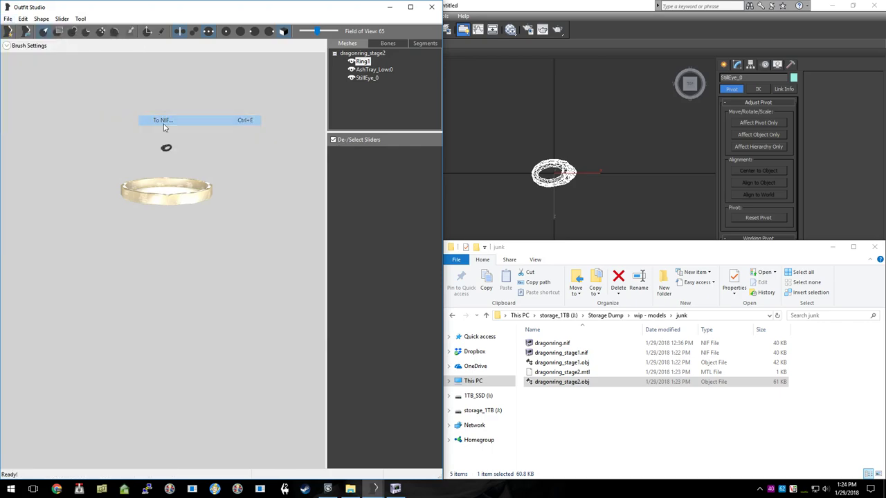
pyautogui.write('dra')
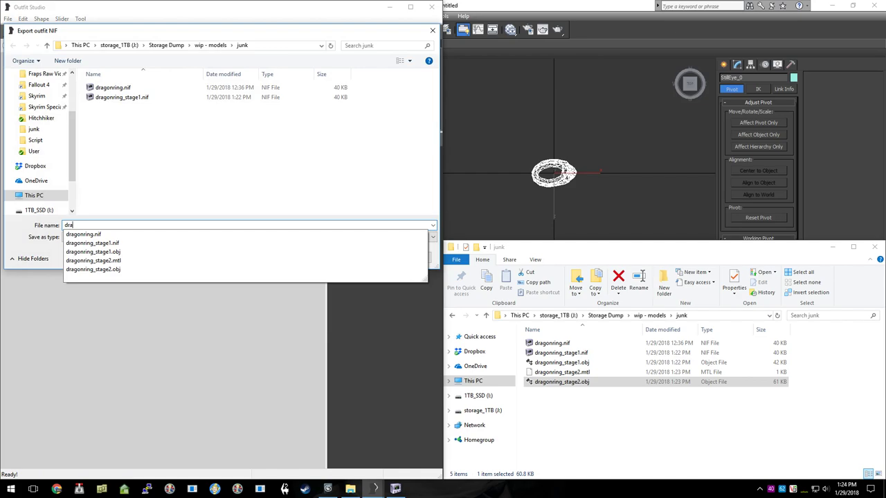
pyautogui.write('gonring_stage')
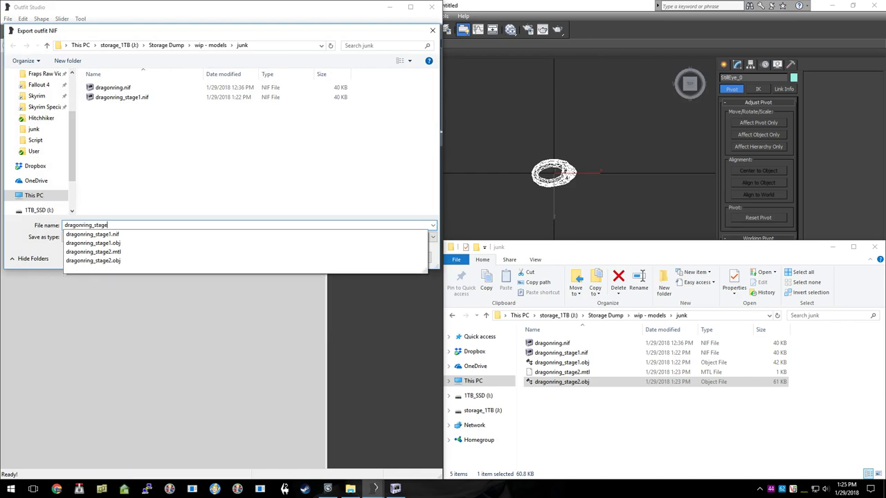
pyautogui.write('3')
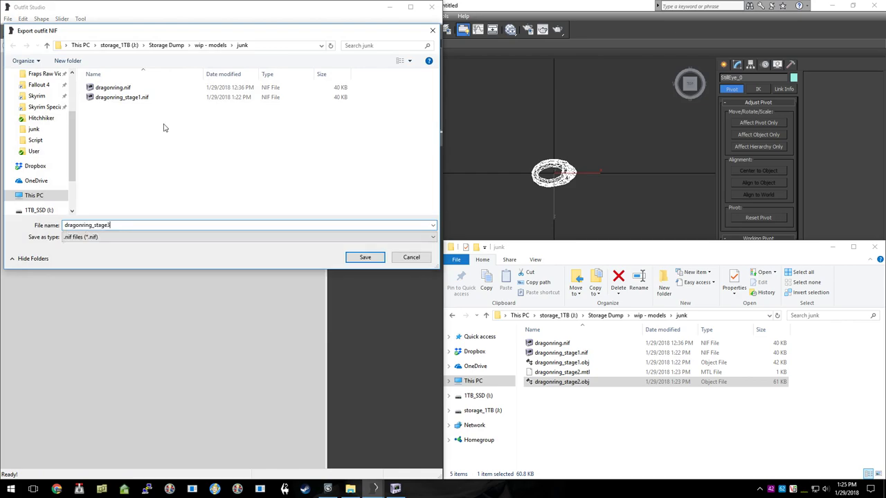
pyautogui.press('Return')
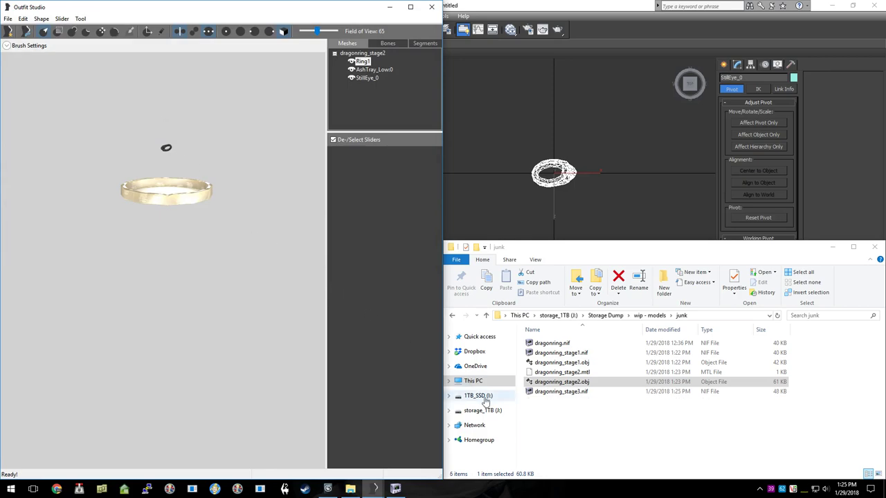
# Step: Switch to the NifSkope window showing dragonring_stage3.nif and tilt the 3-D view
pyautogui.click(561, 392)
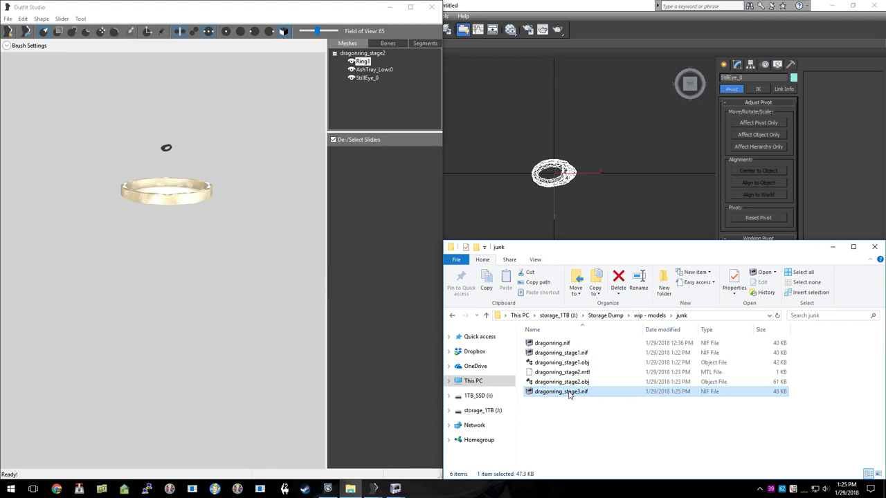
pyautogui.click(396, 489)
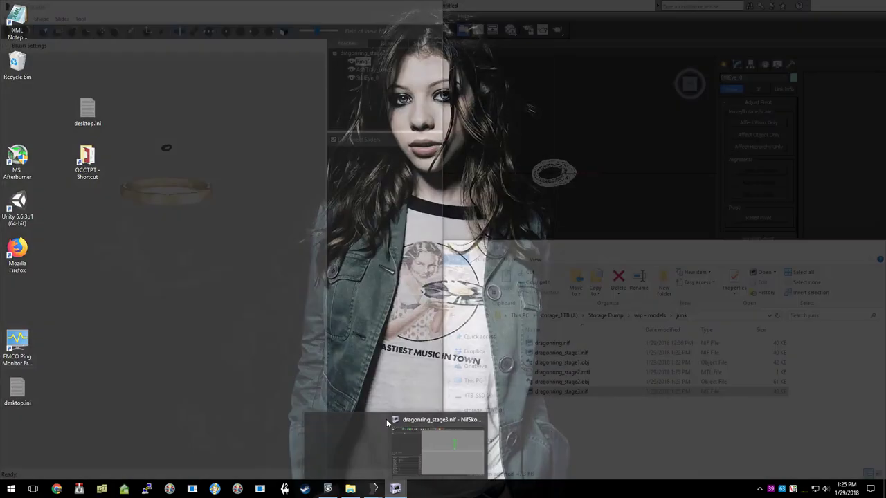
pyautogui.click(405, 445)
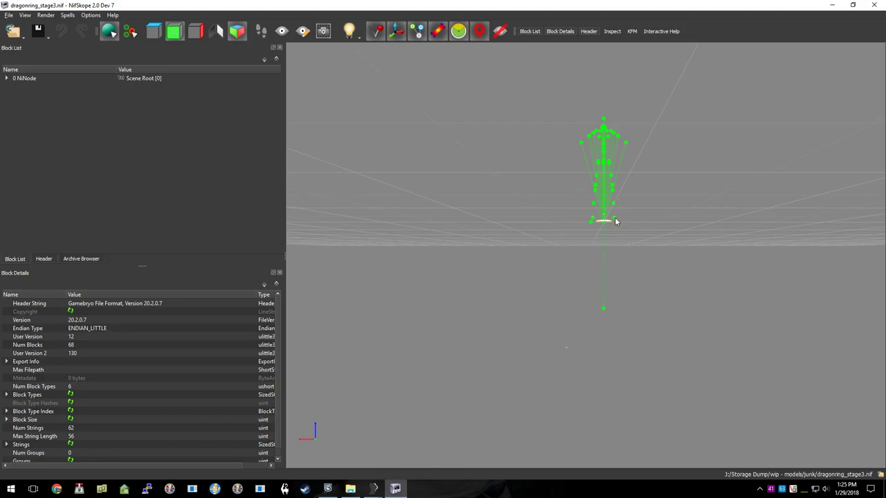
pyautogui.moveTo(656, 228); pyautogui.dragTo(653, 245)
pyautogui.scroll(2, 644, 239)
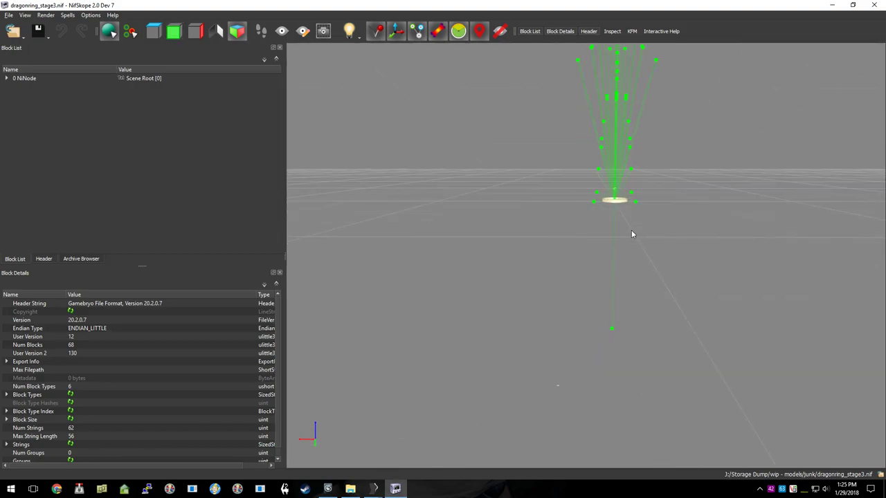
# Step: Select the StillEye_0 shape and set its Scale to 3
pyautogui.click(558, 387)
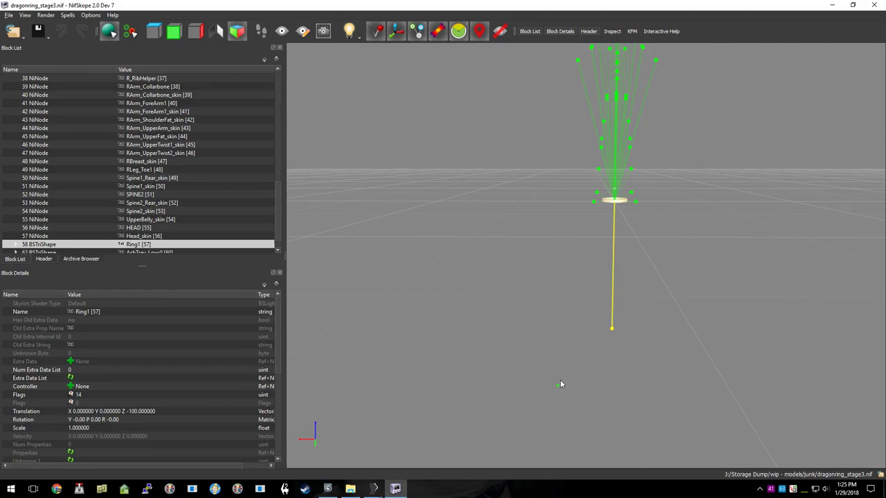
pyautogui.scroll(5, 599, 331)
pyautogui.scroll(2, 600, 330)
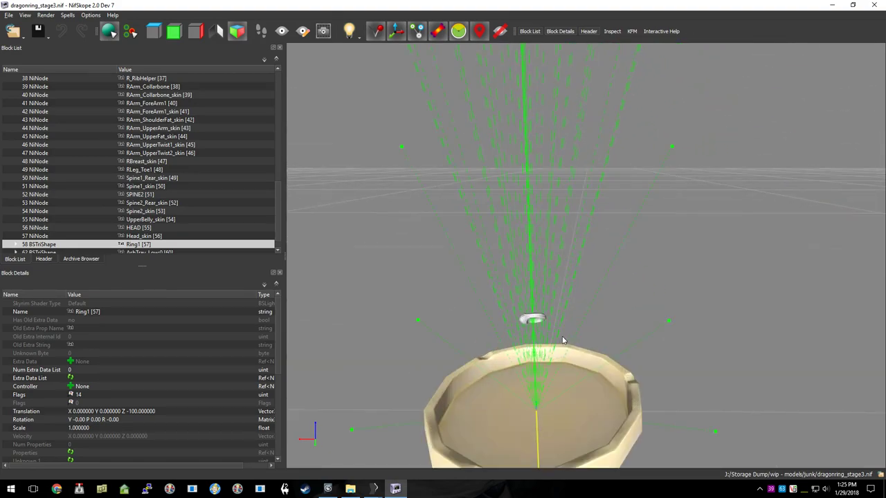
pyautogui.click(537, 319)
pyautogui.moveTo(537, 319); pyautogui.dragTo(640, 321)
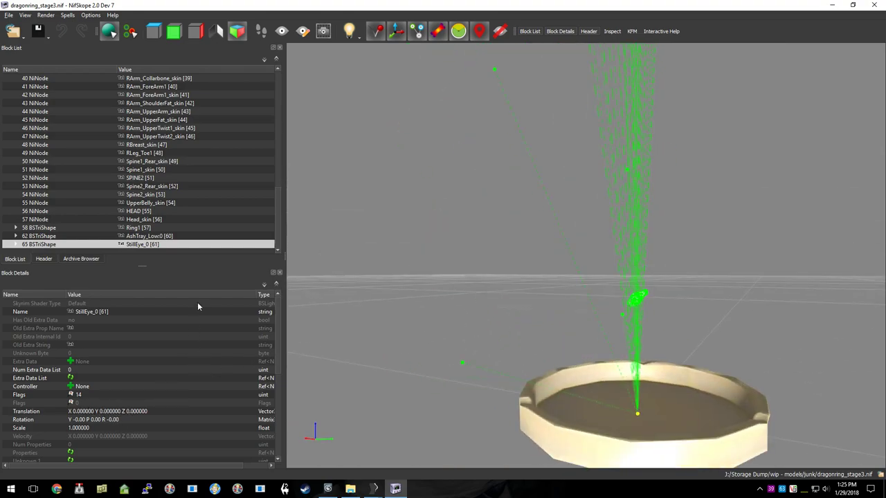
pyautogui.click(90, 428)
pyautogui.click(90, 428)
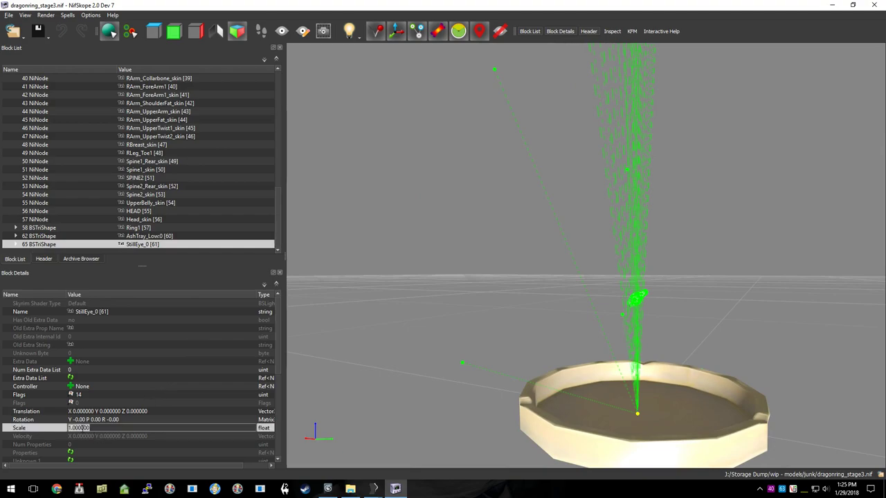
pyautogui.write('3')
pyautogui.press('Return')
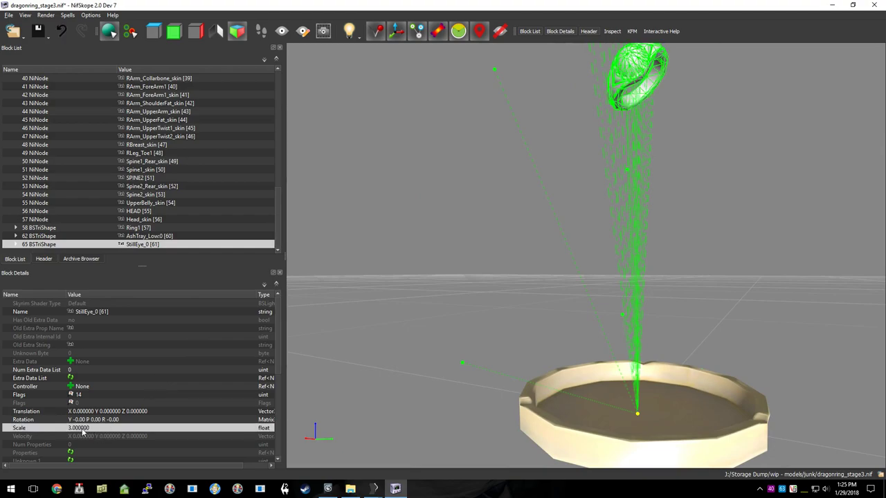
# Step: Correct StillEye_0's Scale to 1
pyautogui.scroll(-5, 429, 266)
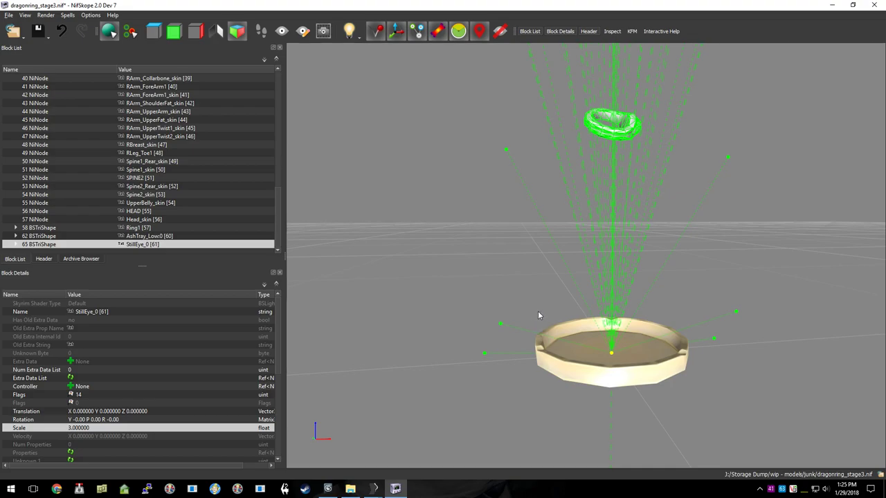
pyautogui.scroll(5, 538, 311)
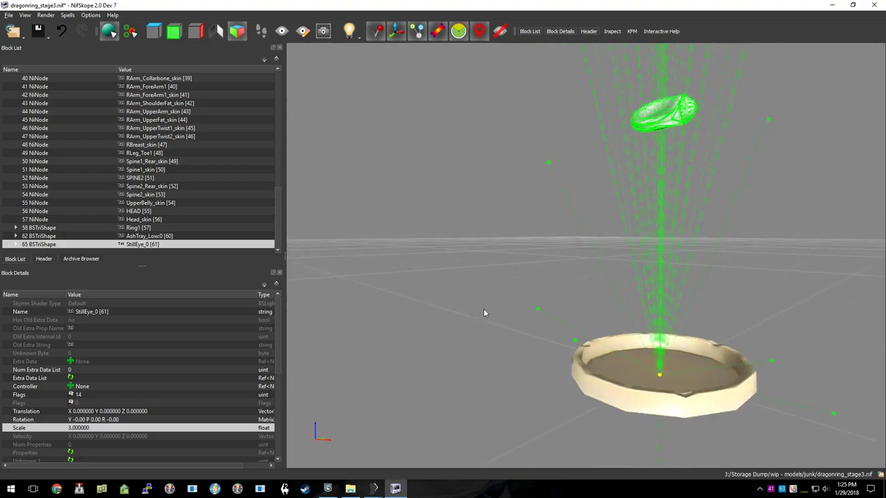
pyautogui.doubleClick(86, 428)
pyautogui.write('1')
pyautogui.click(96, 419)
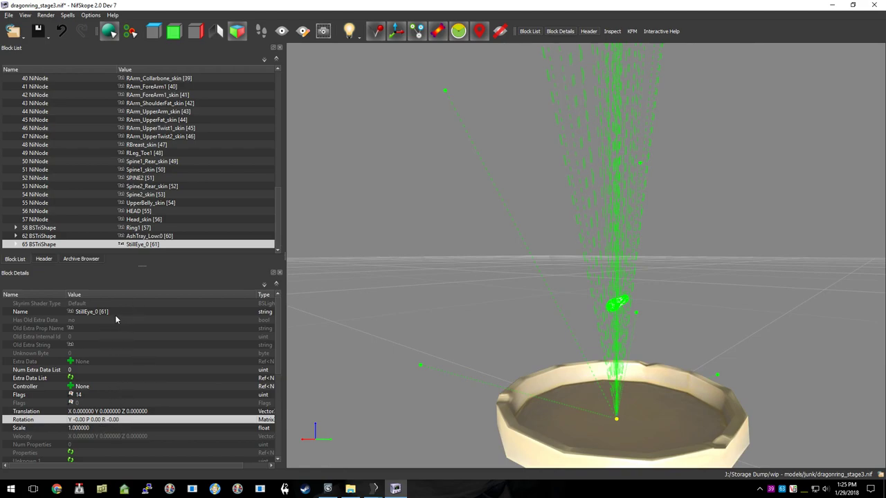
pyautogui.click(155, 130)
pyautogui.scroll(14, 158, 136)
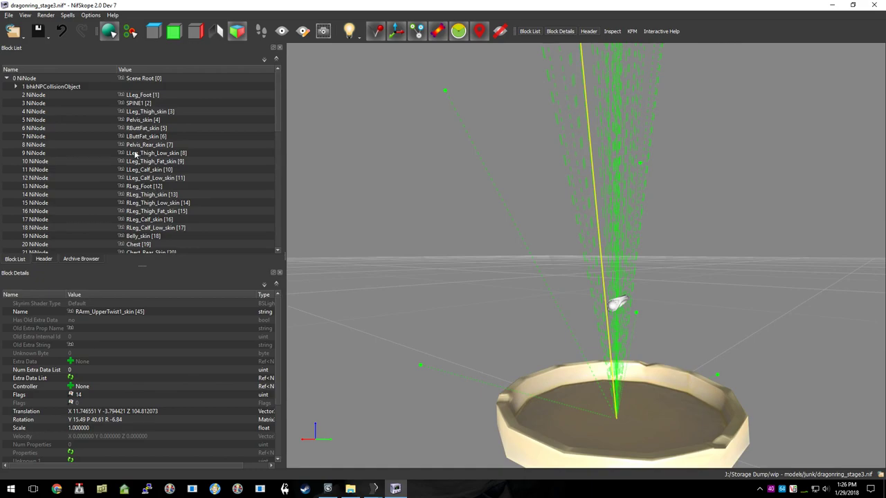
# Step: Run Optimize > Remove Bogus Nodes to strip the 56 unused bone nodes and acknowledge the result
pyautogui.click(67, 15)
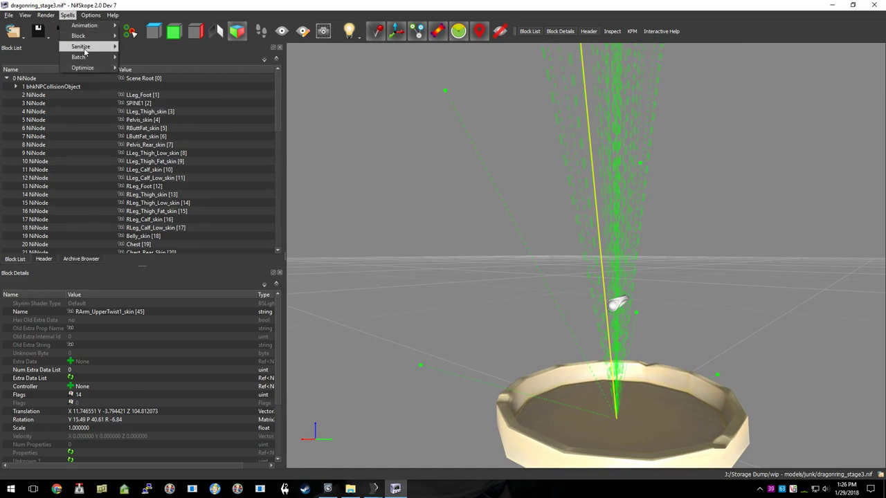
pyautogui.moveTo(84, 52)
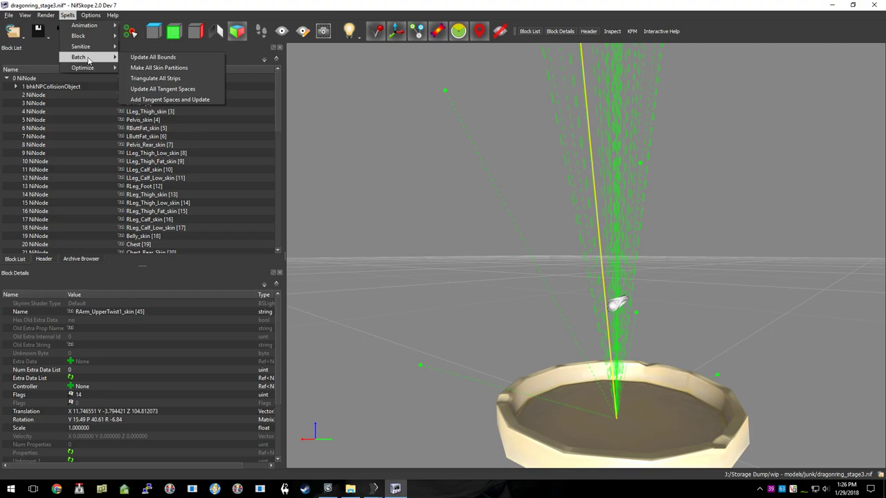
pyautogui.moveTo(88, 31)
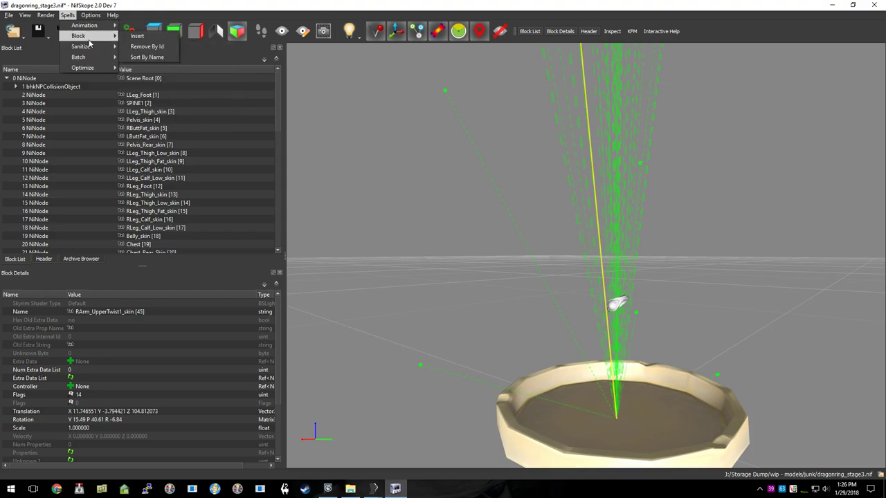
pyautogui.moveTo(94, 68)
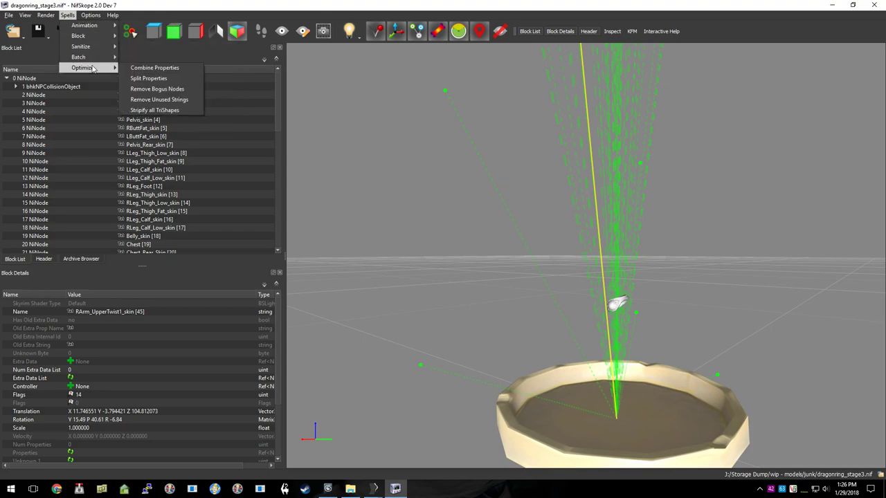
pyautogui.click(153, 90)
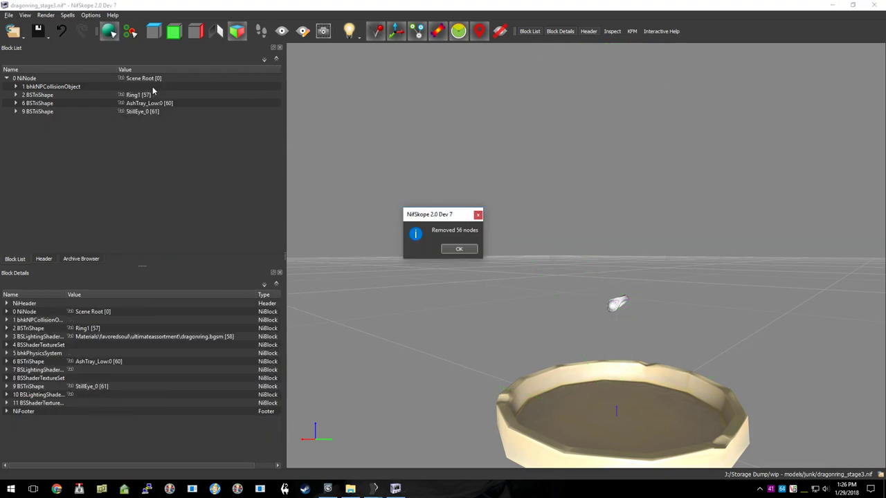
pyautogui.press('Return')
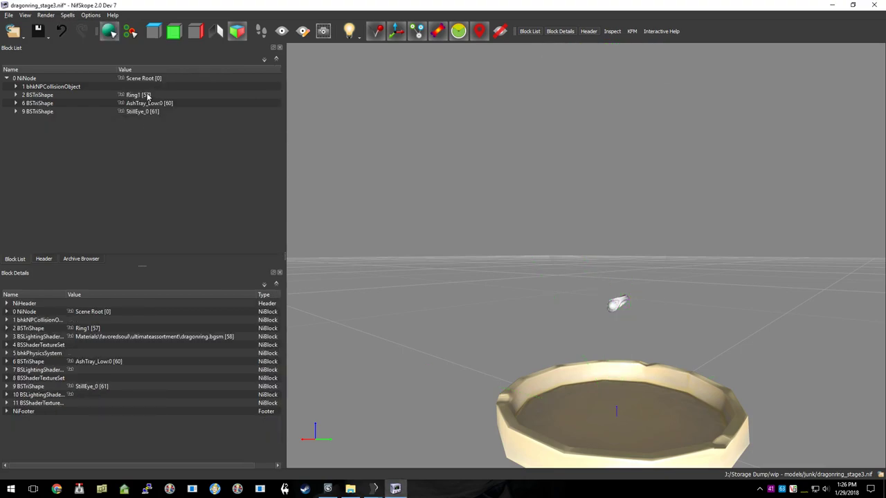
# Step: Inspect the Ring1 and StillEye_0 shader properties, undoing an accidental eye shader deletion
pyautogui.click(148, 96)
pyautogui.click(16, 96)
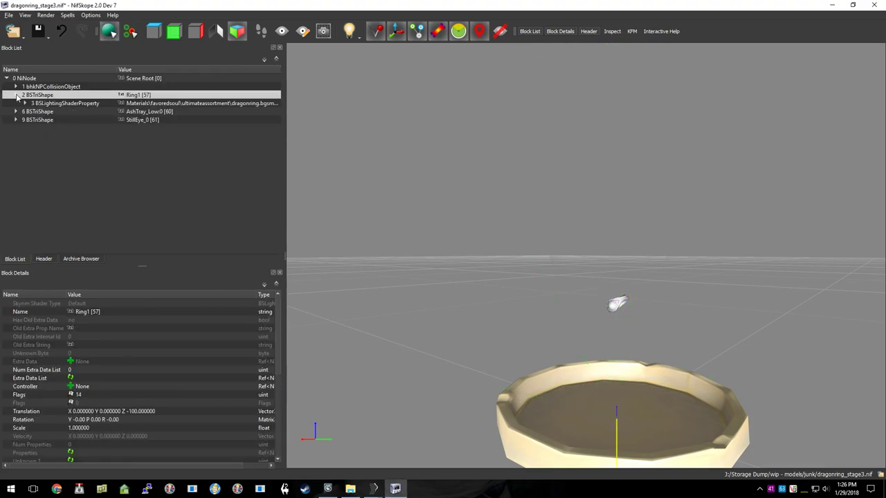
pyautogui.click(77, 103)
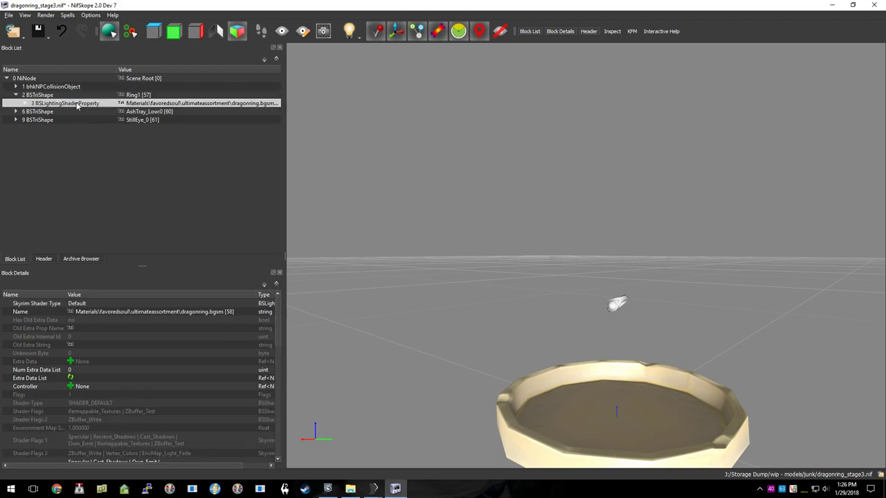
pyautogui.click(16, 120)
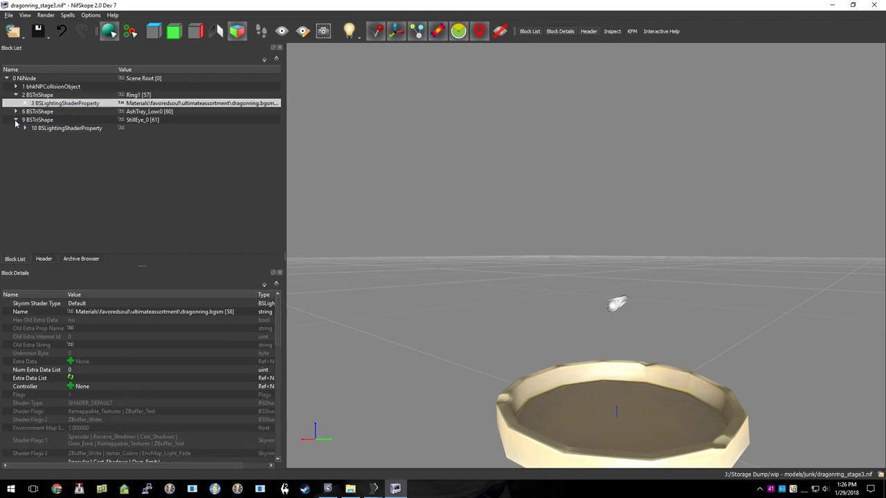
pyautogui.click(55, 129)
pyautogui.rightClick(78, 123)
pyautogui.moveTo(90, 125)
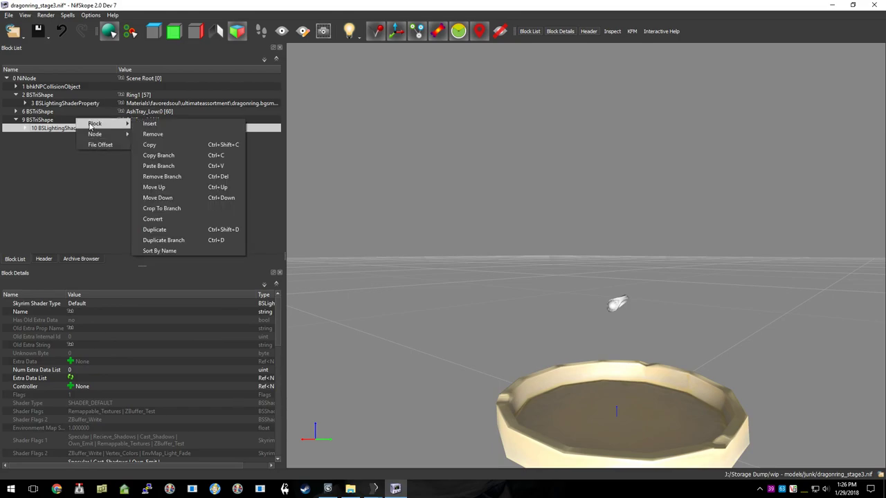
pyautogui.click(183, 178)
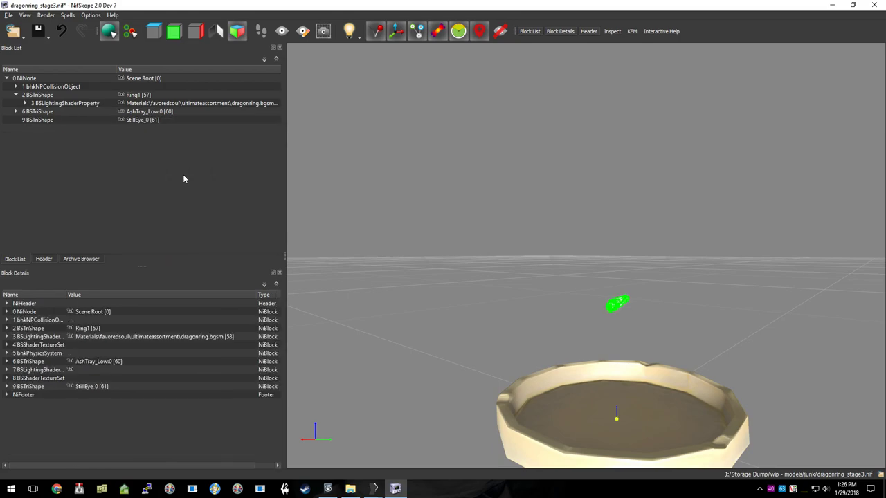
pyautogui.hotkey('ctrl', 'z')
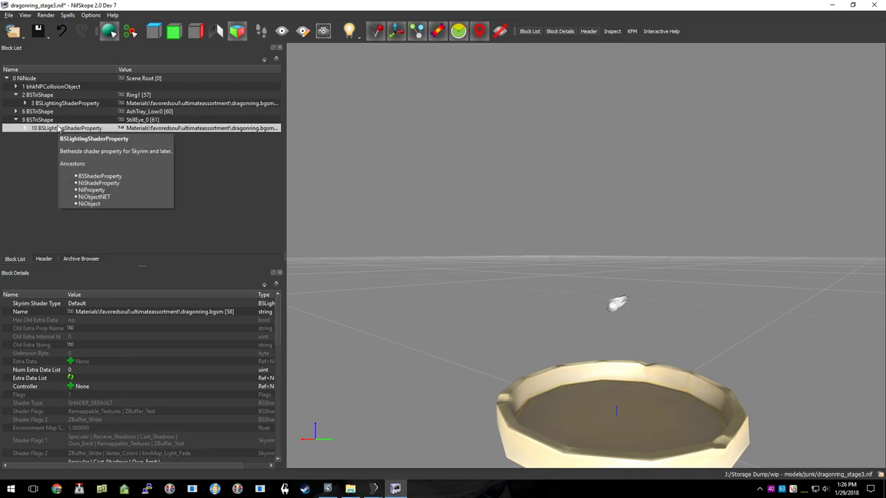
# Step: Delete the Ring1 shape and check the remaining StillEye_0 mesh on the ashtray
pyautogui.click(61, 95)
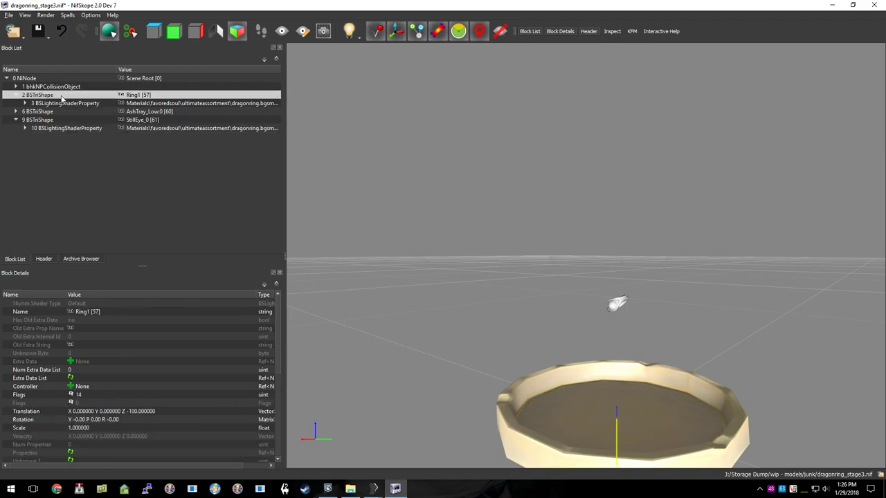
pyautogui.hotkey('ctrl', 'Delete')
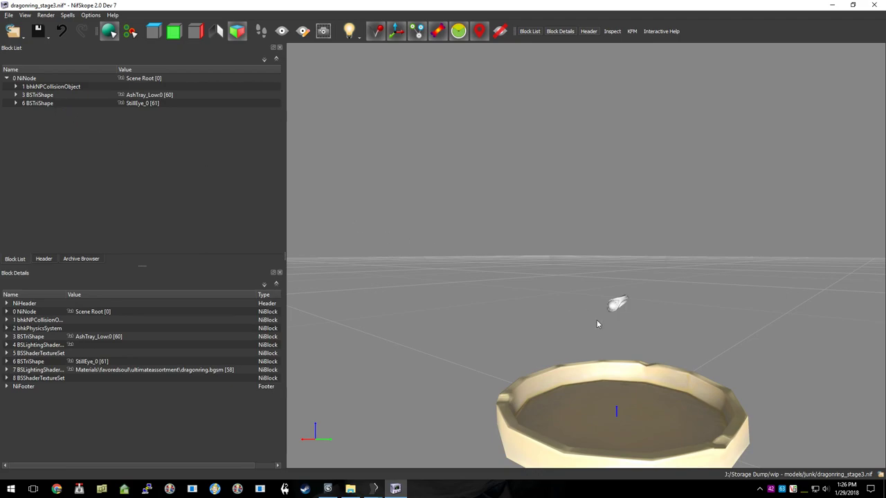
pyautogui.moveTo(598, 324); pyautogui.dragTo(662, 294)
pyautogui.click(662, 294)
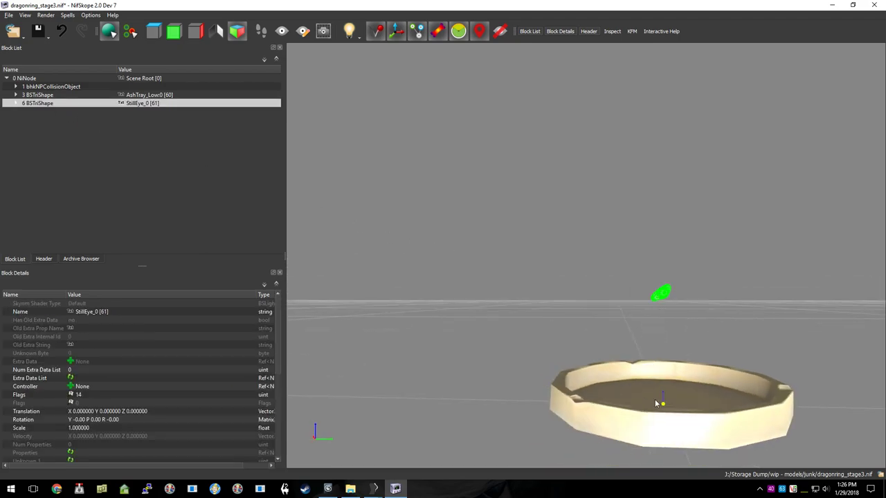
pyautogui.moveTo(576, 337); pyautogui.dragTo(561, 324)
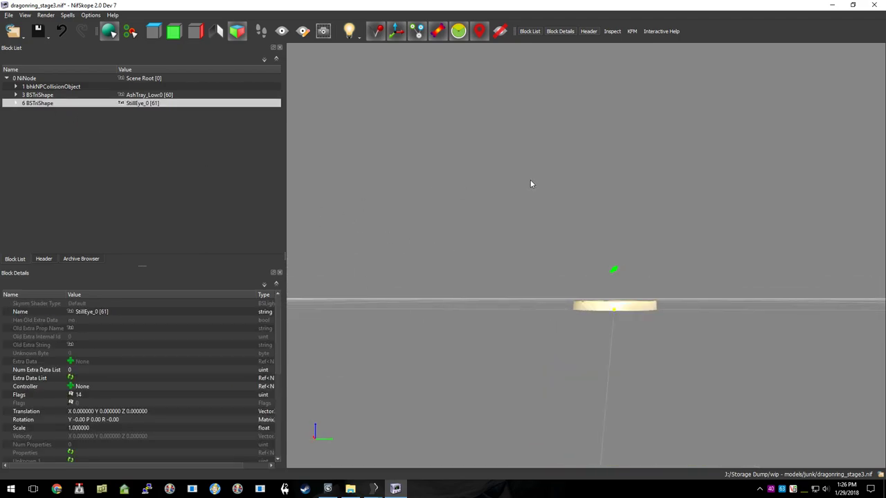
# Step: Save the model as dragonring_completed.nif, replacing the stage3 part of the name
pyautogui.click(38, 31)
pyautogui.press('End')
pyautogui.press('Left')
pyautogui.press('Left')
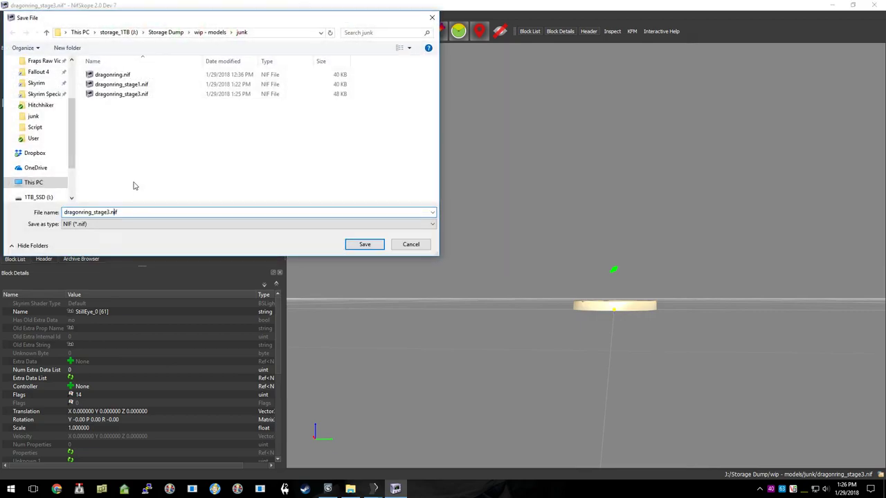
pyautogui.press('BackSpace')
pyautogui.press('BackSpace')
pyautogui.press('BackSpace')
pyautogui.press('BackSpace')
pyautogui.press('BackSpace')
pyautogui.press('BackSpace')
pyautogui.write('completed')
pyautogui.press('Return')
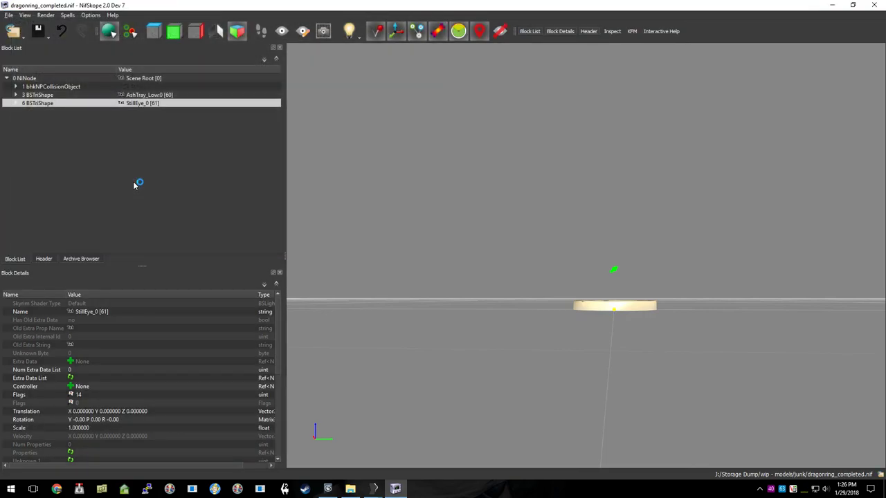
pyautogui.click(68, 87)
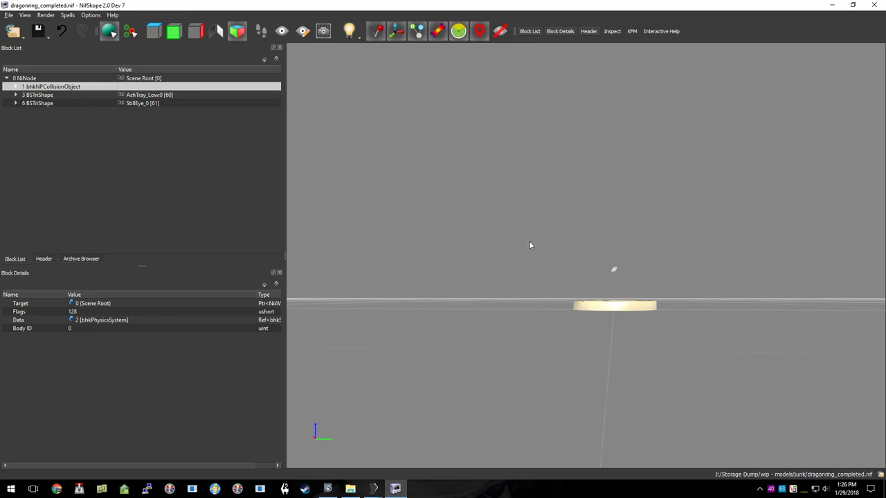
pyautogui.moveTo(529, 245); pyautogui.dragTo(490, 221)
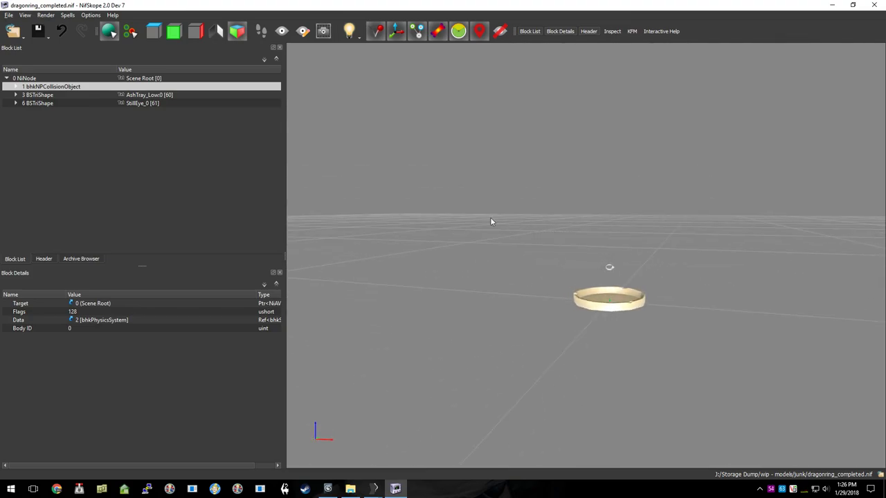